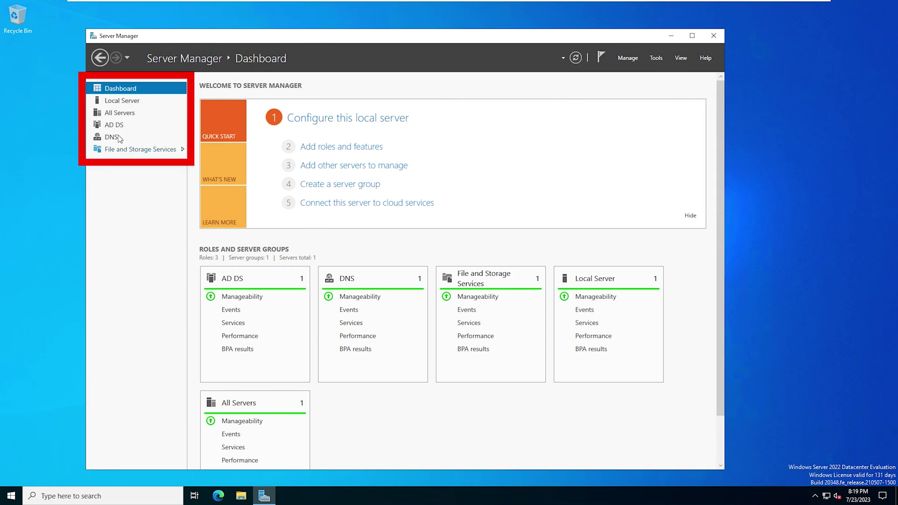
- From Local Server, open the Ethernet0 connection settings, then close that window
{"action": "left_click", "coordinate": [119, 102]}
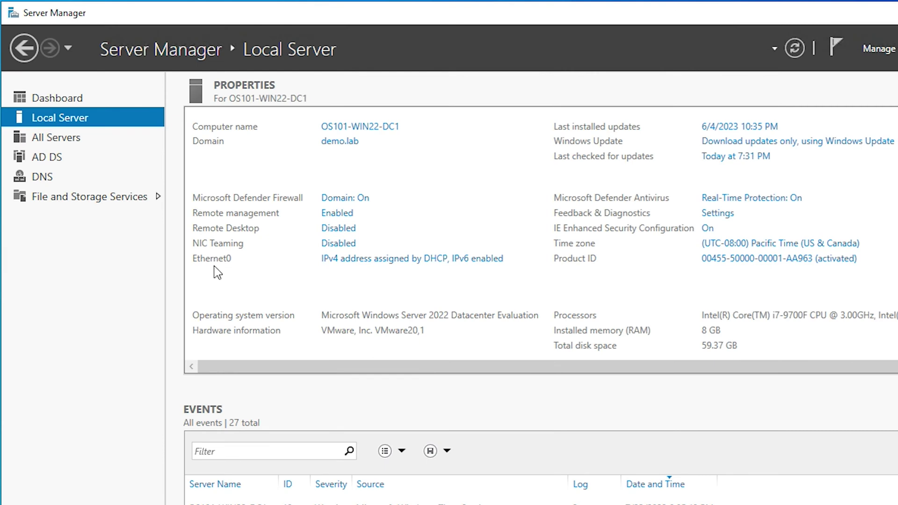
{"action": "left_click", "coordinate": [343, 262]}
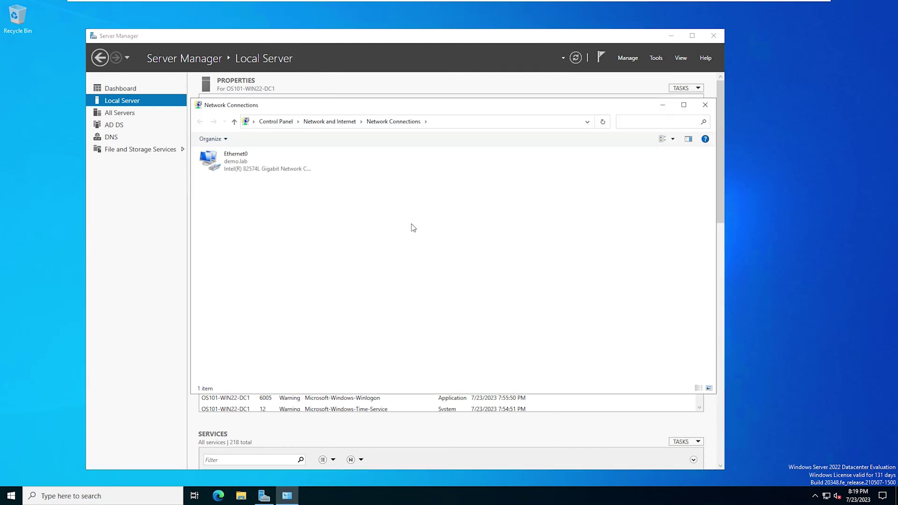
{"action": "left_click", "coordinate": [704, 105]}
- Search the Start menu for 'view network connections' to open Network Connections
{"action": "left_click", "coordinate": [10, 495]}
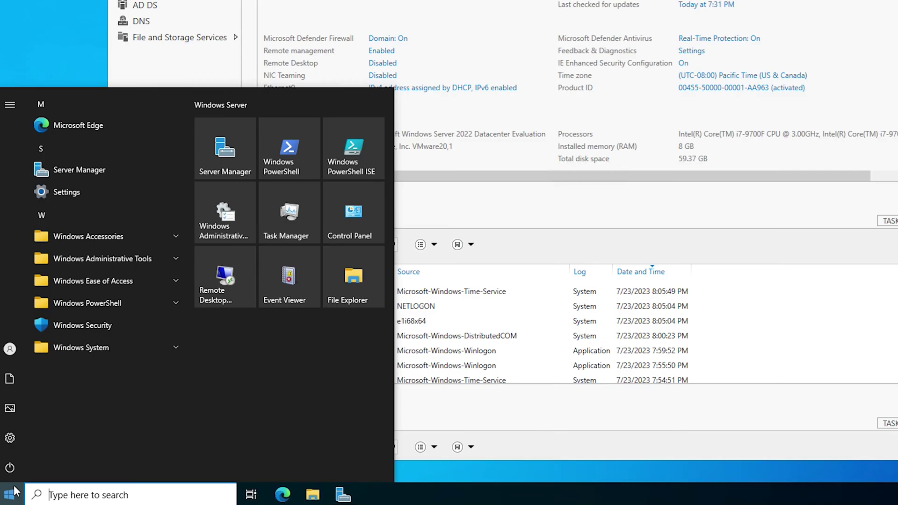
{"action": "type", "text": "view netw wo"}
{"action": "key", "text": "BackSpace"}
{"action": "key", "text": "BackSpace"}
{"action": "key", "text": "BackSpace"}
{"action": "type", "text": "ork con"}
{"action": "key", "text": "Escape"}
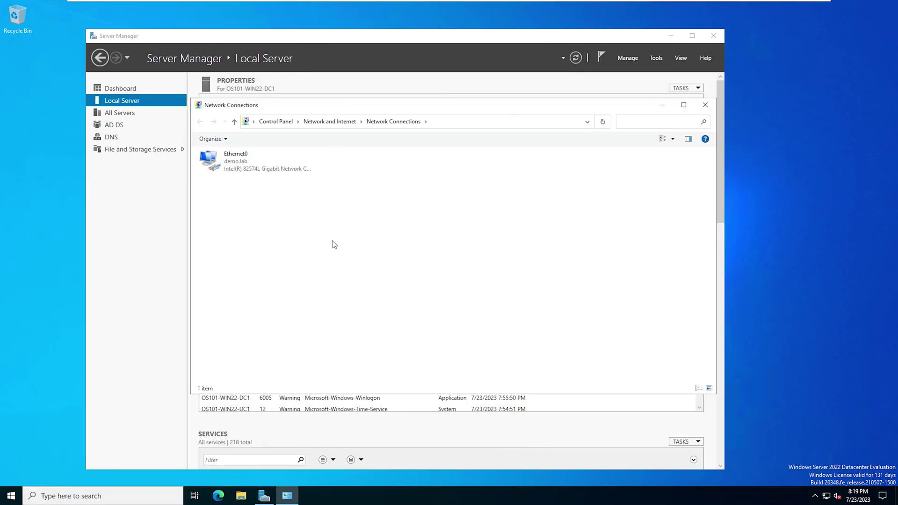
- Open the Internet Protocol Version 4 properties of the Ethernet0 adapter
{"action": "left_click", "coordinate": [262, 172]}
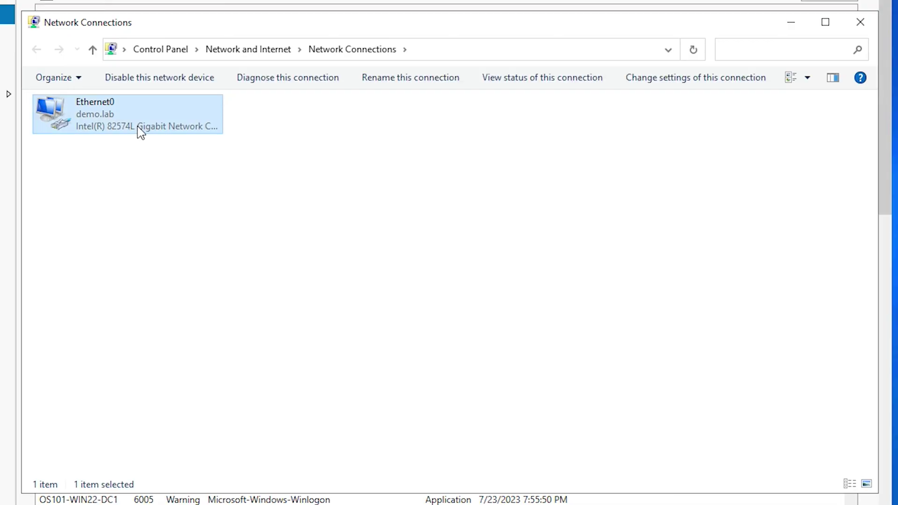
{"action": "right_click", "coordinate": [138, 127]}
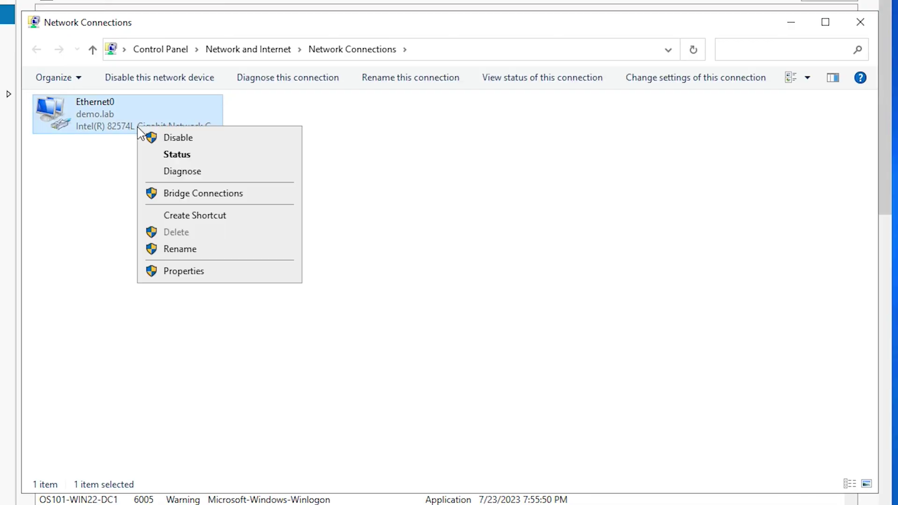
{"action": "left_click", "coordinate": [190, 274]}
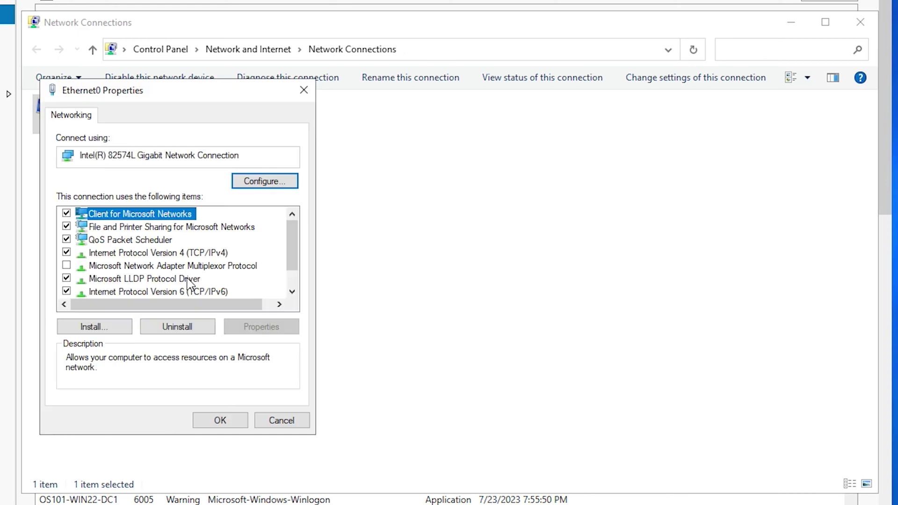
{"action": "left_click", "coordinate": [160, 252]}
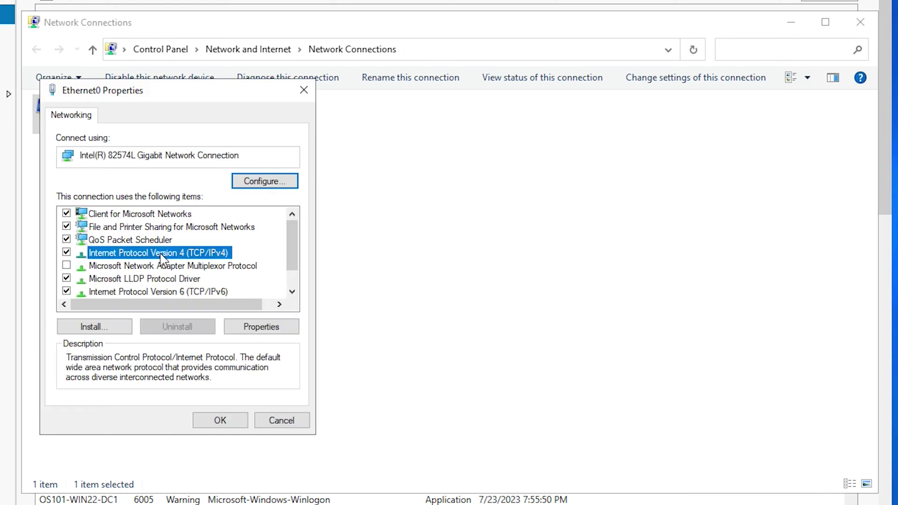
{"action": "left_click", "coordinate": [266, 327]}
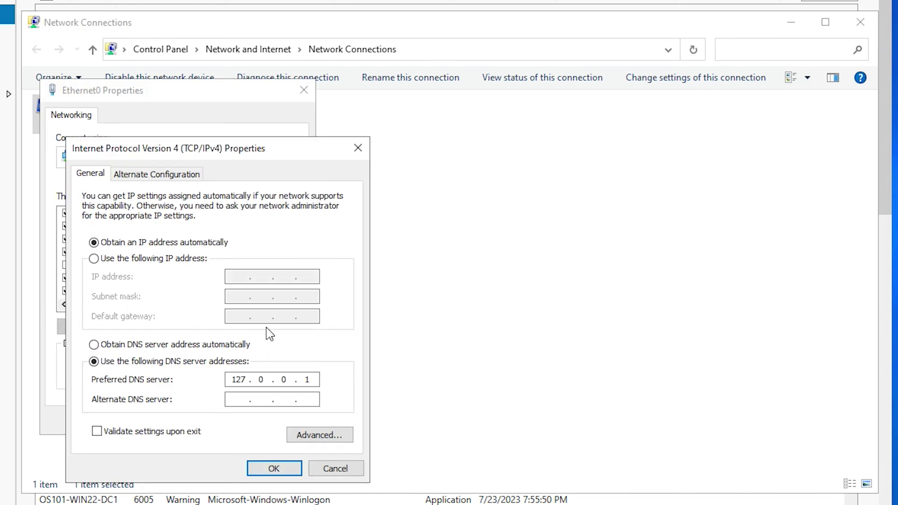
- Assign static IP 192.168.163.133, mask 255.255.255.0, gateway 192.168.163.1, DNS 127.0.0.1
{"action": "left_click", "coordinate": [145, 259]}
{"action": "left_click", "coordinate": [239, 279]}
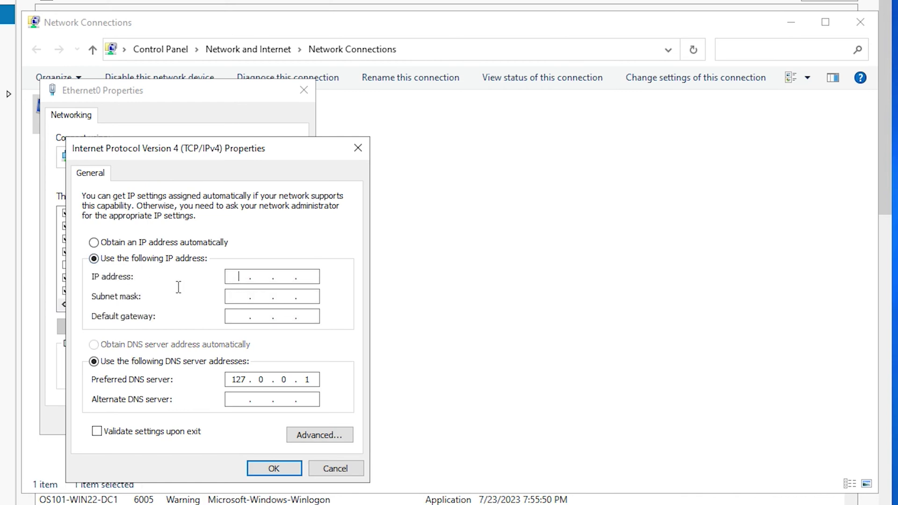
{"action": "type", "text": "192.168.163.133"}
{"action": "left_click", "coordinate": [233, 298]}
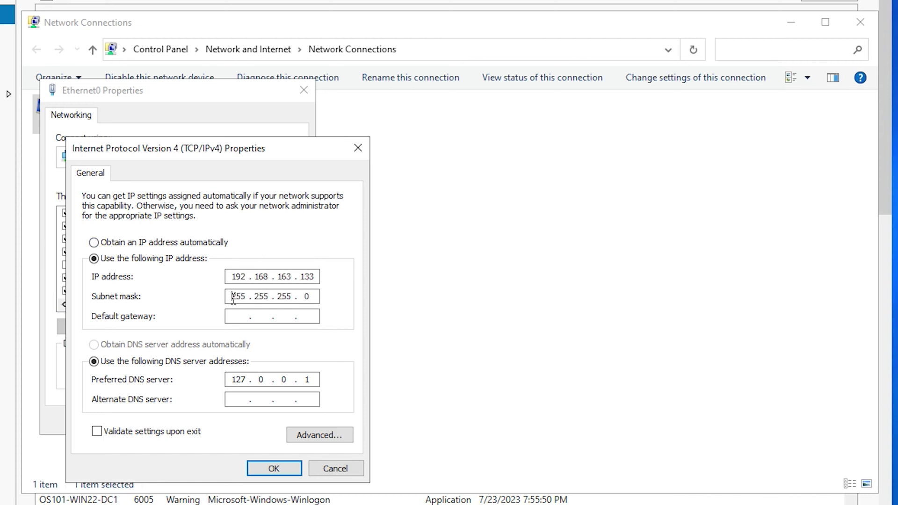
{"action": "left_click", "coordinate": [230, 317]}
{"action": "type", "text": "192 . 168 . 163 . 1"}
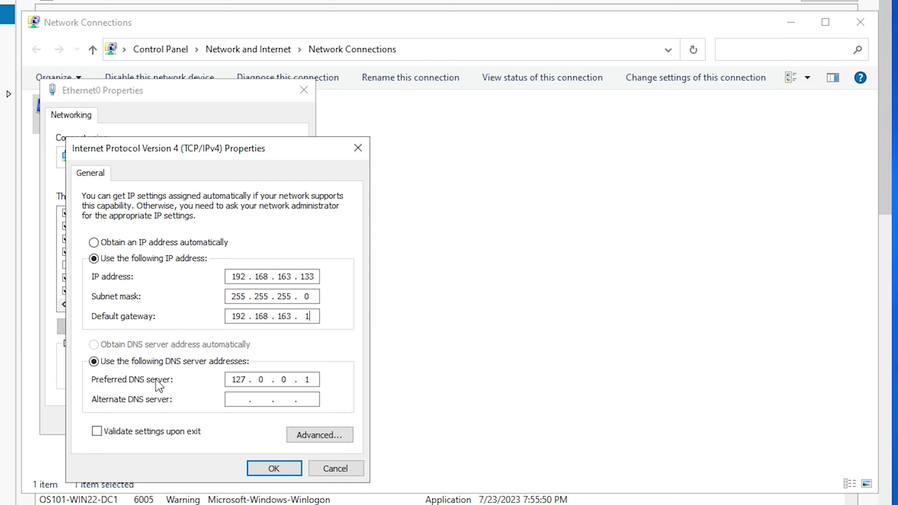
{"action": "left_click", "coordinate": [228, 380]}
{"action": "left_click", "coordinate": [276, 471]}
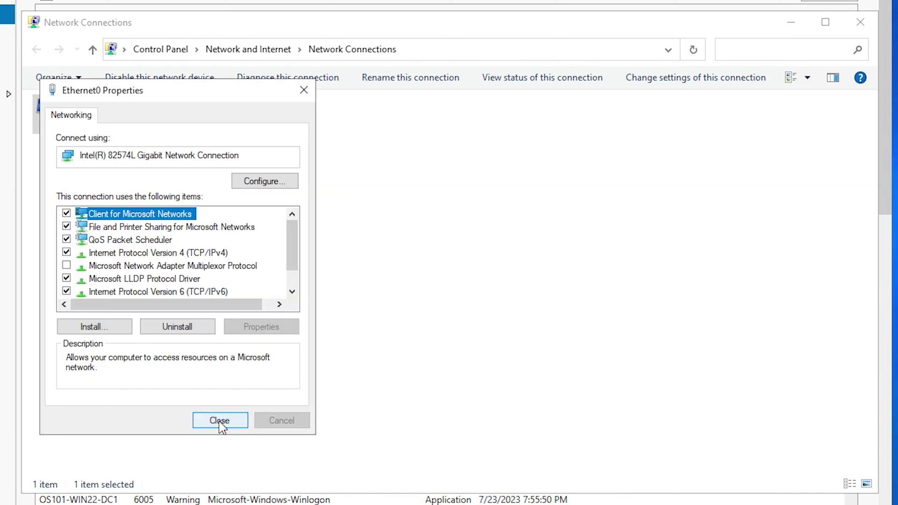
- Close the adapter properties and restart the server from Start > Power > Restart
{"action": "left_click", "coordinate": [219, 424]}
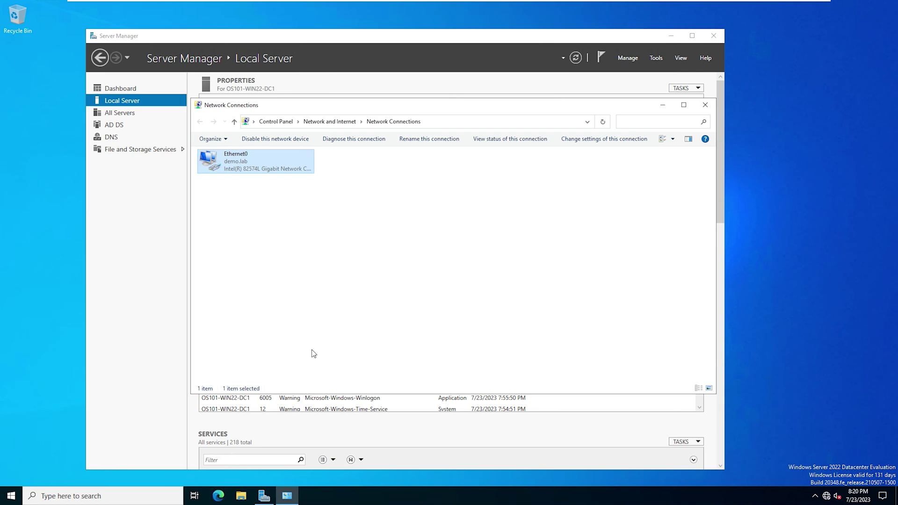
{"action": "left_click", "coordinate": [11, 496]}
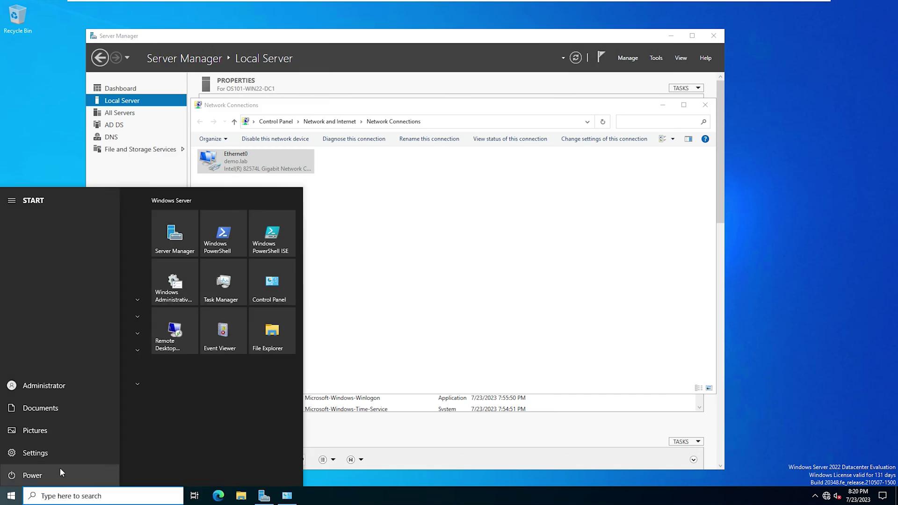
{"action": "left_click", "coordinate": [28, 476]}
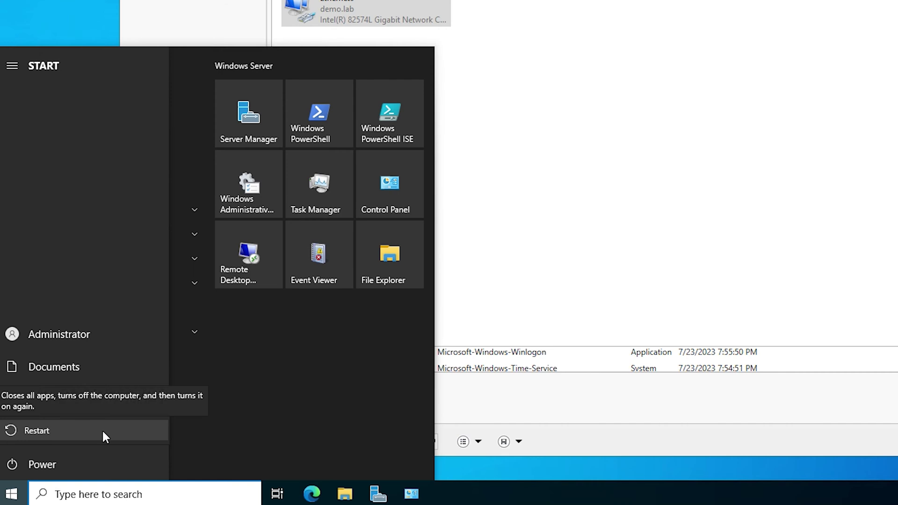
{"action": "left_click", "coordinate": [102, 429]}
{"action": "left_click", "coordinate": [195, 430]}
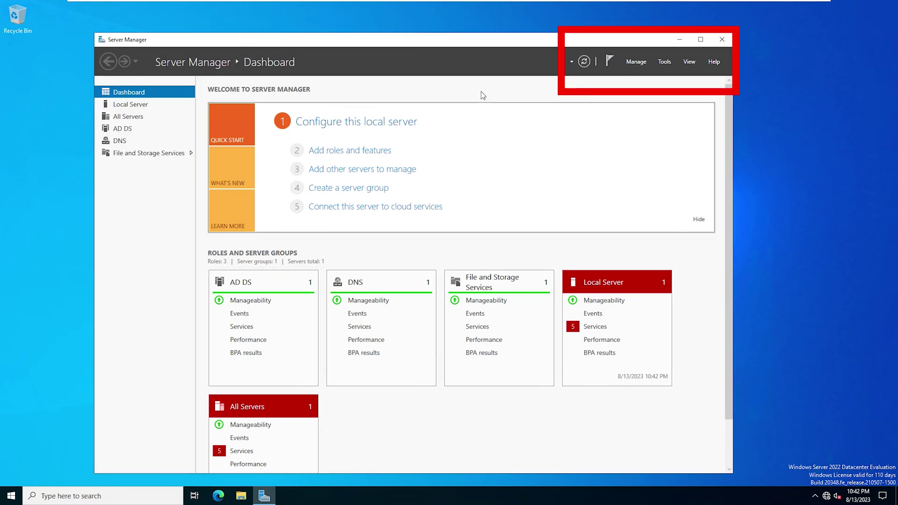
- Start Add Roles and Features and select the DHCP Server role with its management tools
{"action": "left_click", "coordinate": [636, 63]}
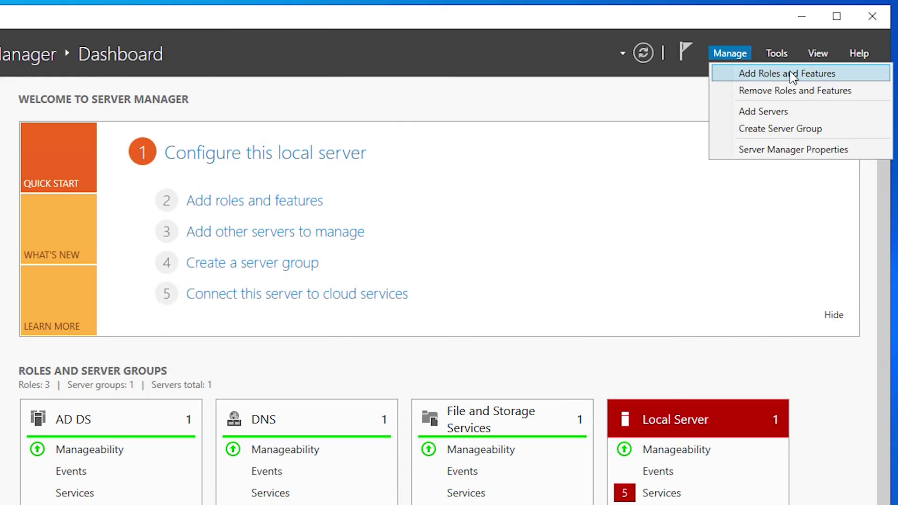
{"action": "left_click", "coordinate": [791, 74]}
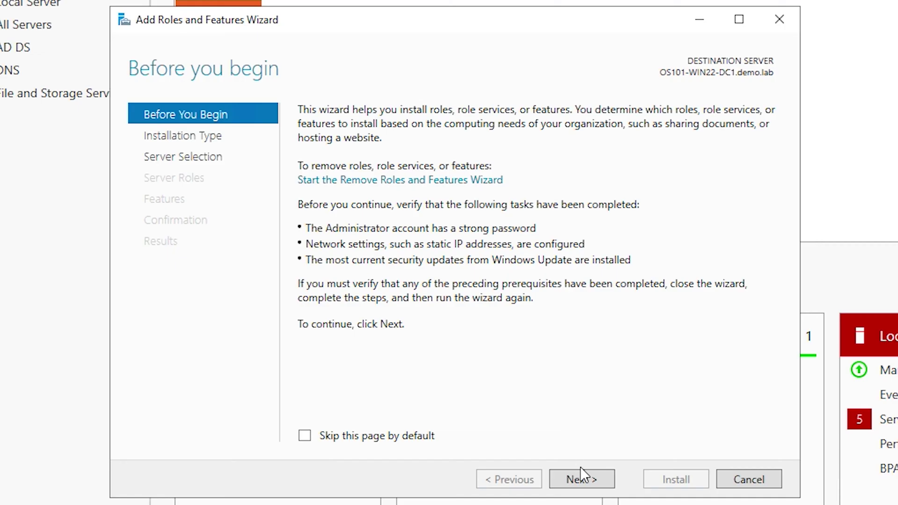
{"action": "left_click", "coordinate": [581, 478]}
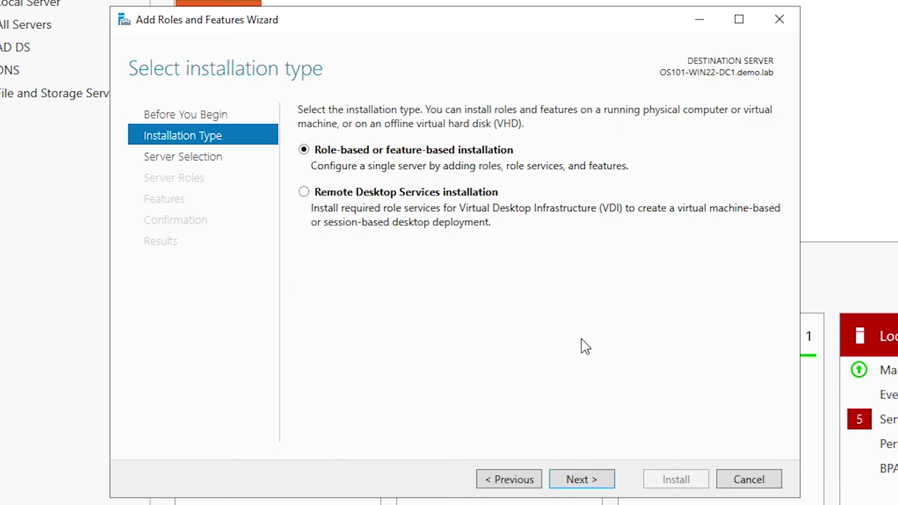
{"action": "left_click", "coordinate": [585, 478]}
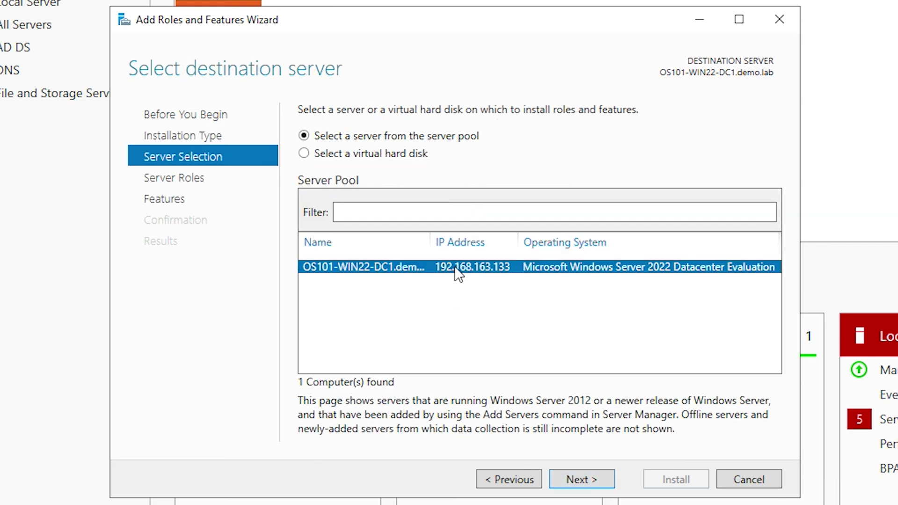
{"action": "left_click", "coordinate": [584, 478]}
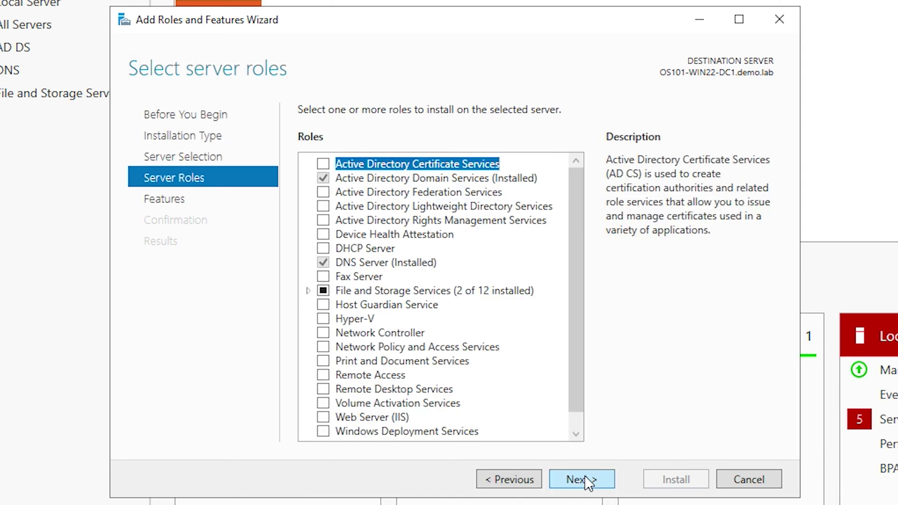
{"action": "left_click", "coordinate": [323, 248]}
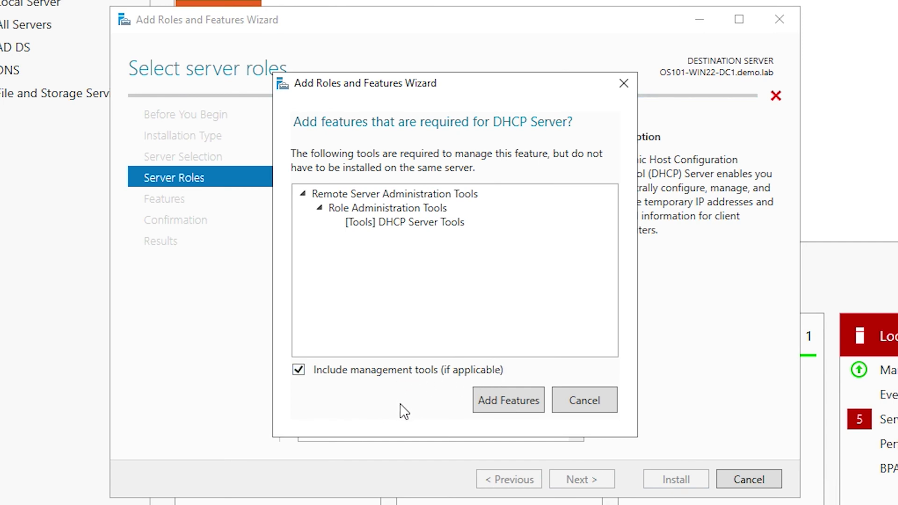
{"action": "left_click", "coordinate": [501, 405]}
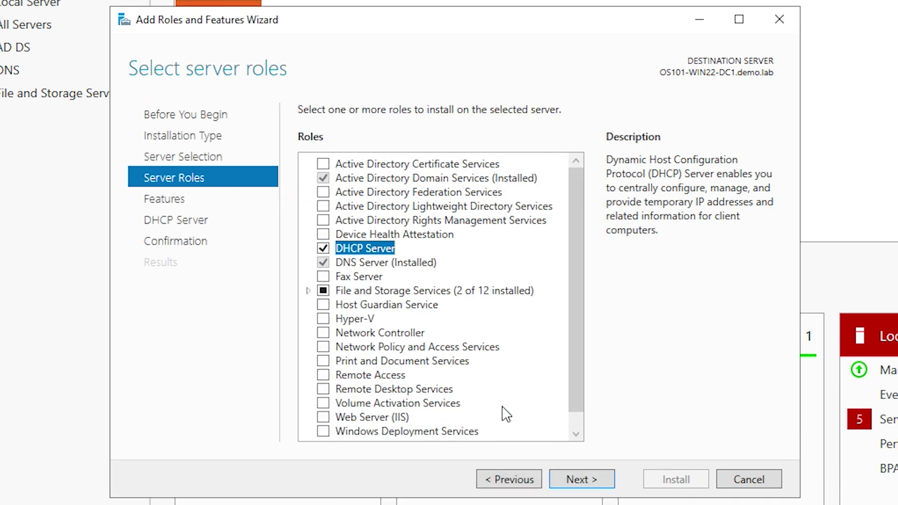
{"action": "left_click", "coordinate": [579, 476]}
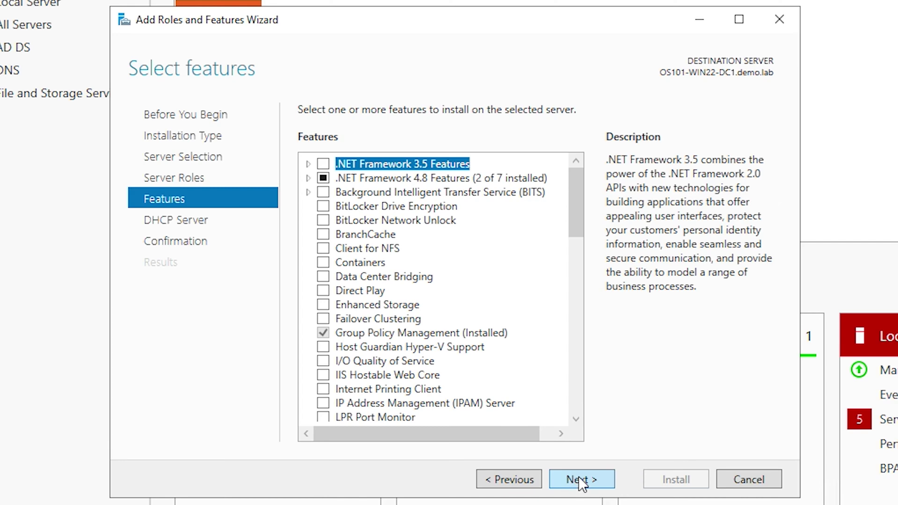
- Allow automatic restart if required, install the DHCP Server role, and close the wizard
{"action": "left_click", "coordinate": [578, 476]}
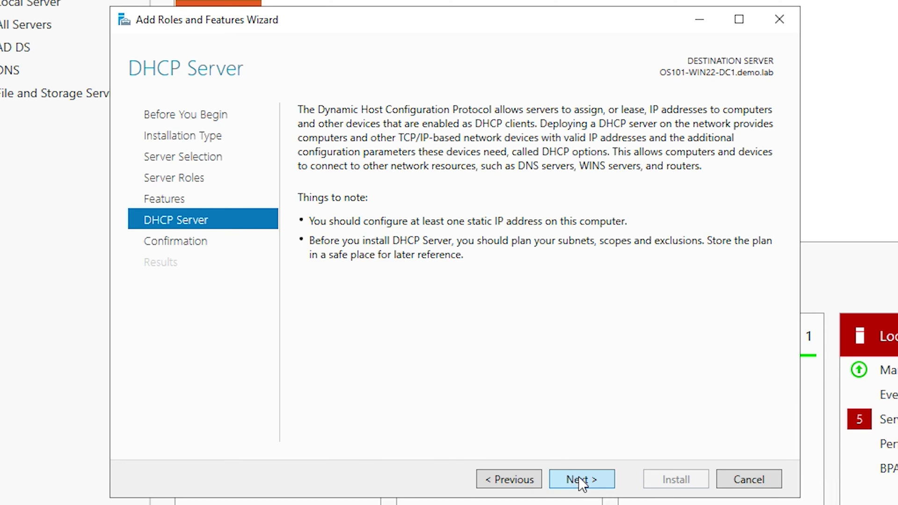
{"action": "left_click", "coordinate": [579, 475]}
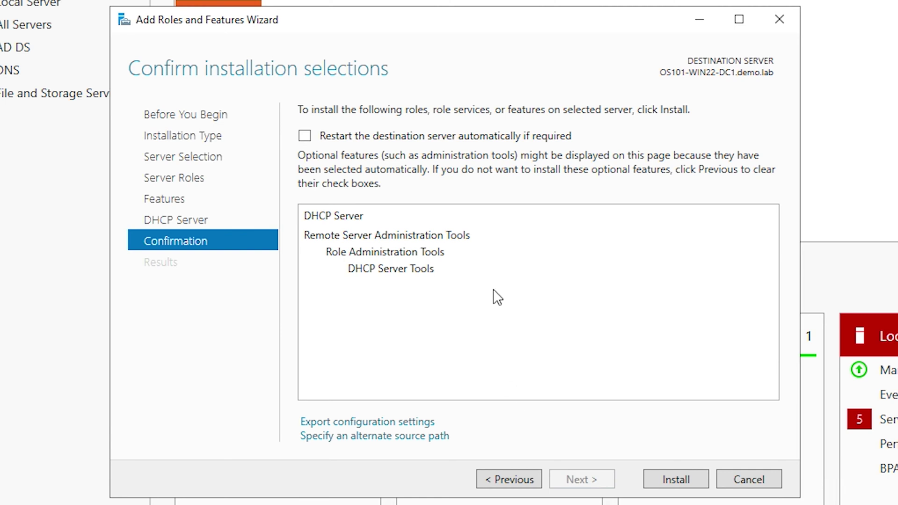
{"action": "left_click", "coordinate": [305, 136]}
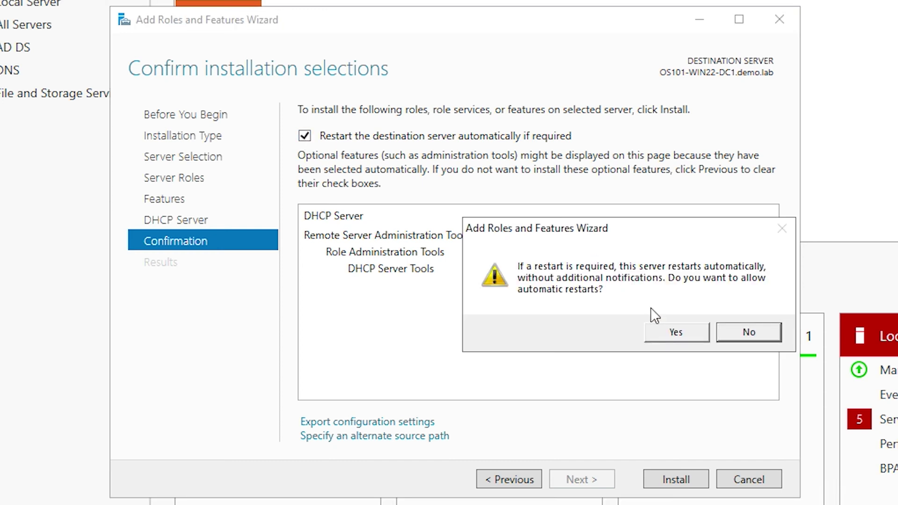
{"action": "left_click", "coordinate": [676, 332]}
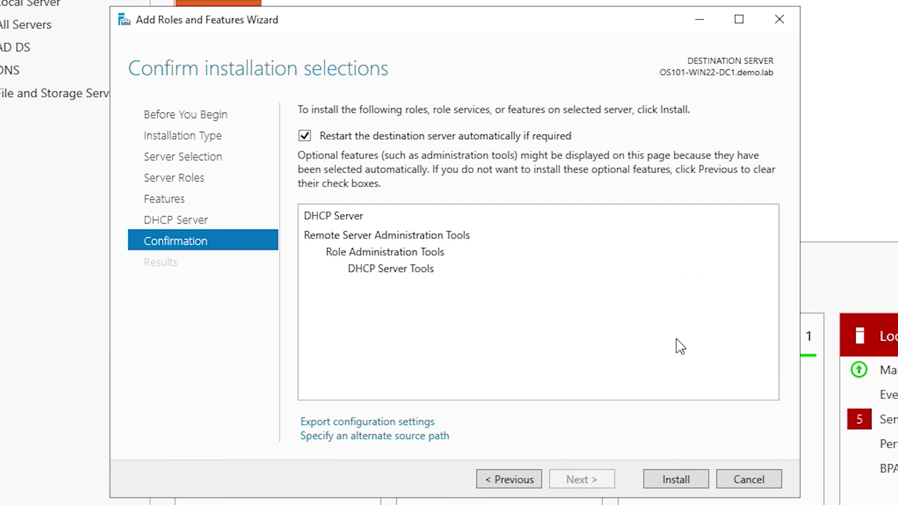
{"action": "left_click", "coordinate": [673, 479]}
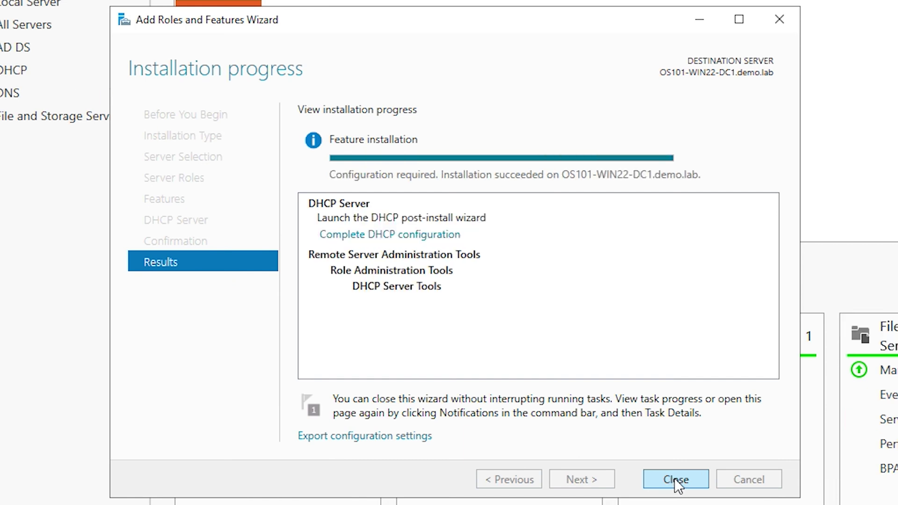
{"action": "left_click", "coordinate": [674, 478]}
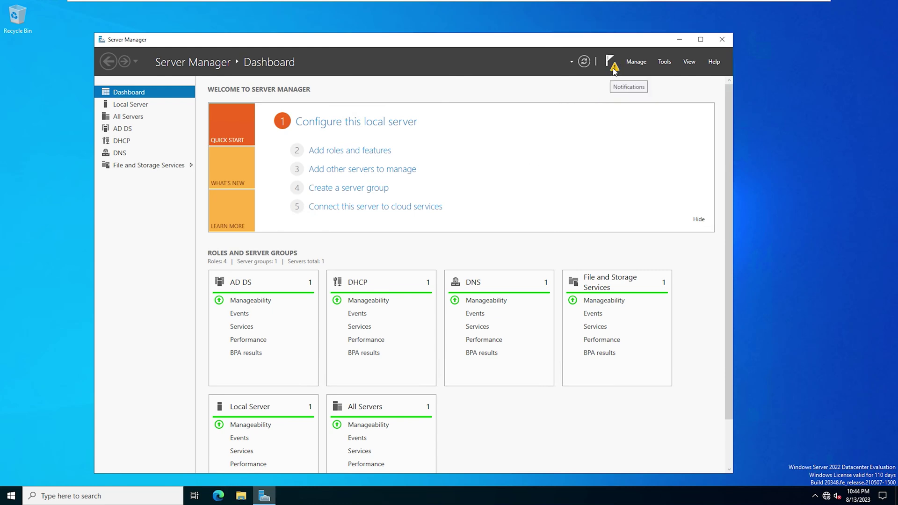
- Run Complete DHCP configuration to create security groups and authorize the DHCP server
{"action": "left_click", "coordinate": [613, 69]}
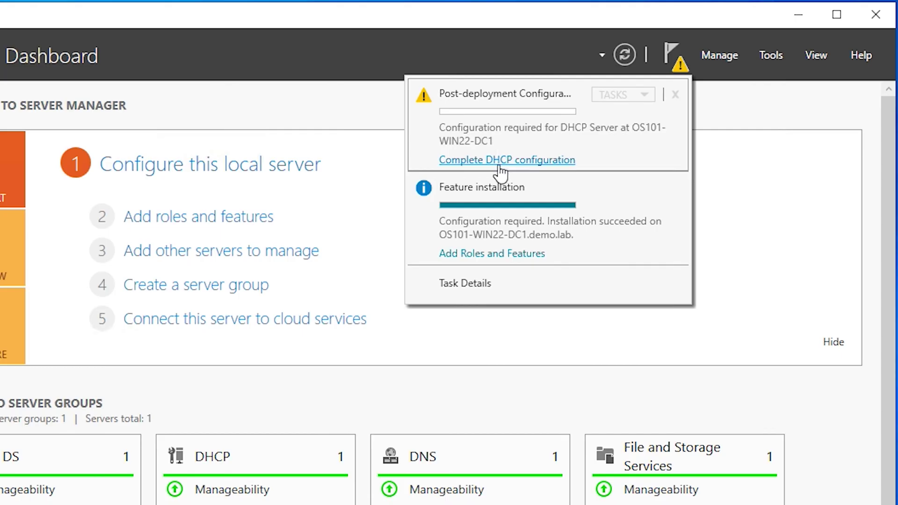
{"action": "left_click", "coordinate": [499, 161]}
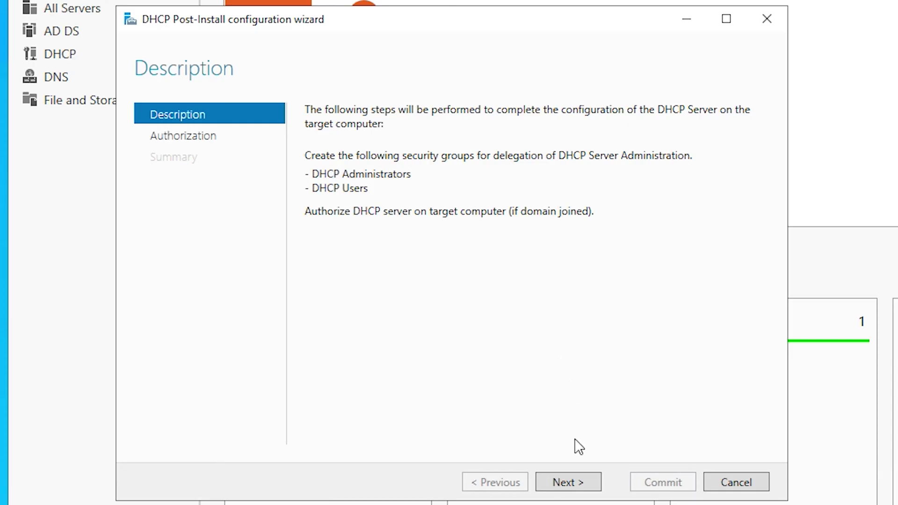
{"action": "left_click", "coordinate": [568, 483]}
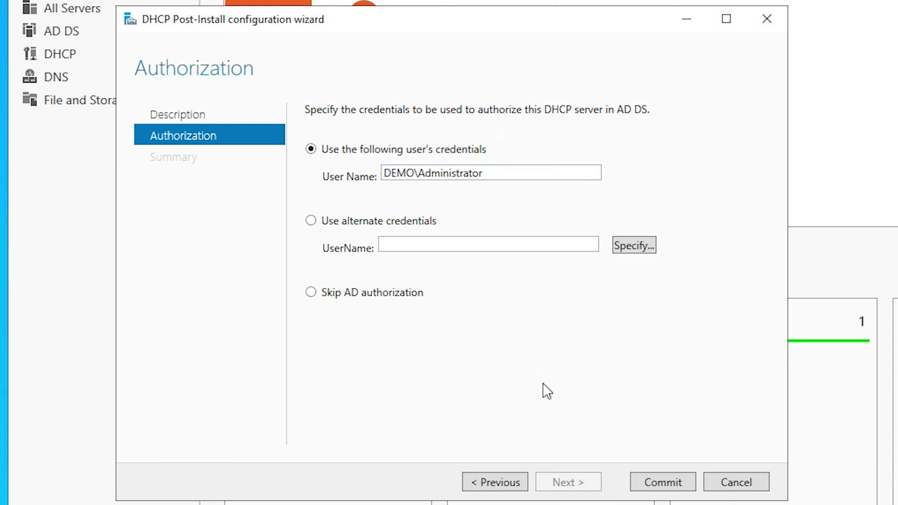
{"action": "left_click", "coordinate": [664, 481]}
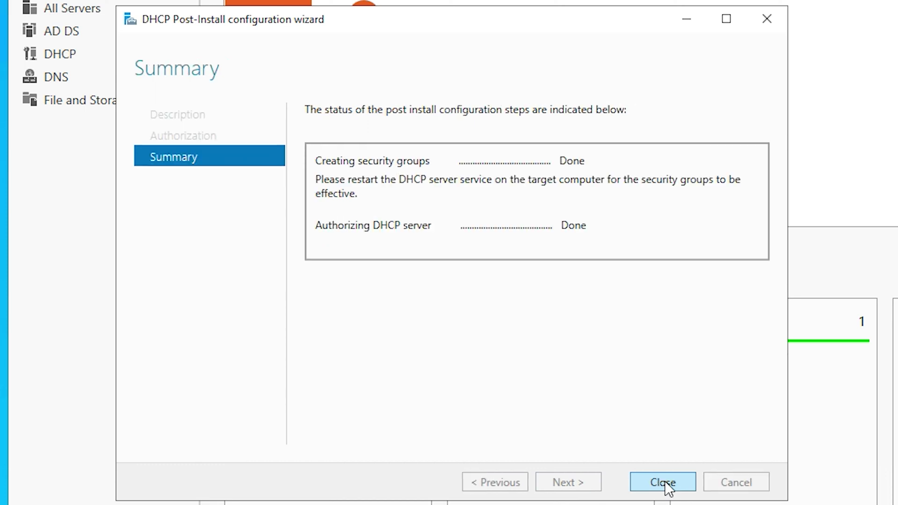
{"action": "left_click", "coordinate": [664, 480]}
- Dismiss the feature installation and post-deployment configuration notifications
{"action": "left_click", "coordinate": [608, 63]}
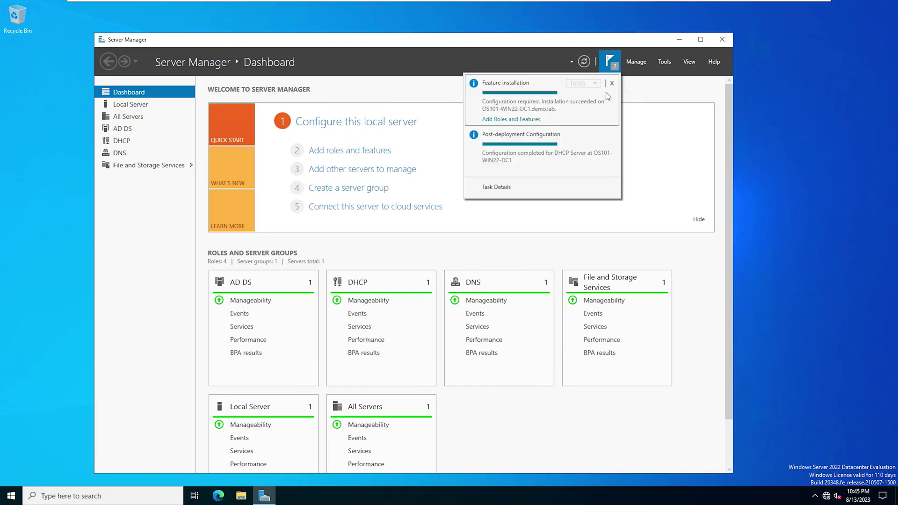
{"action": "left_click", "coordinate": [611, 83]}
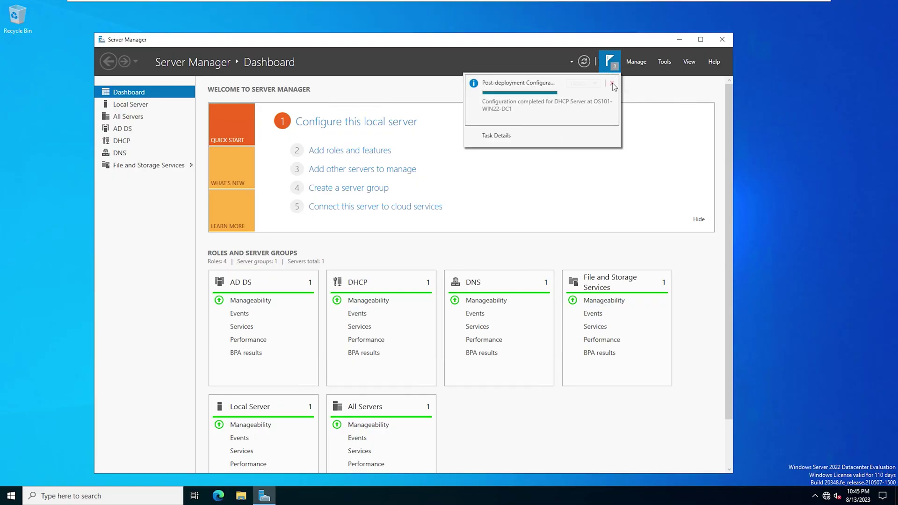
{"action": "left_click", "coordinate": [612, 83]}
{"action": "left_click", "coordinate": [514, 444]}
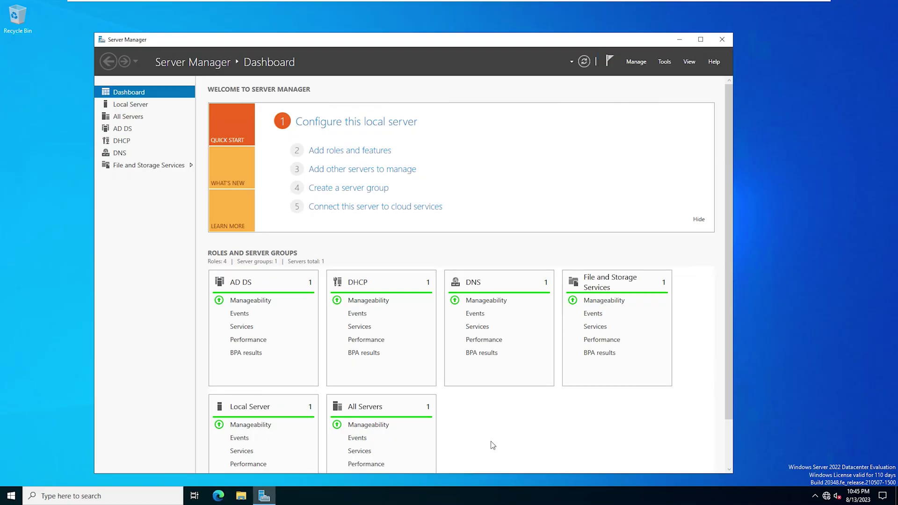
- Restart the server from Start > Power, keeping the Other (Unplanned) reason
{"action": "left_click", "coordinate": [10, 497]}
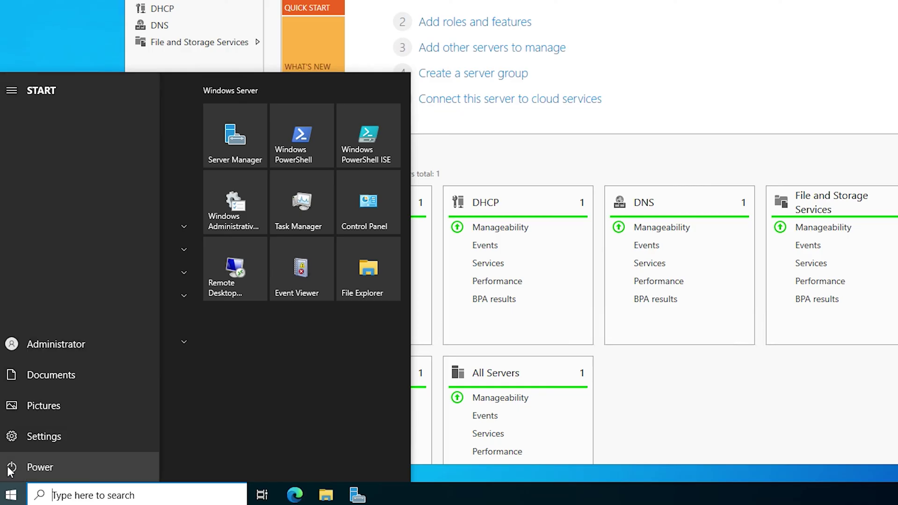
{"action": "left_click", "coordinate": [12, 474]}
{"action": "left_click", "coordinate": [67, 434]}
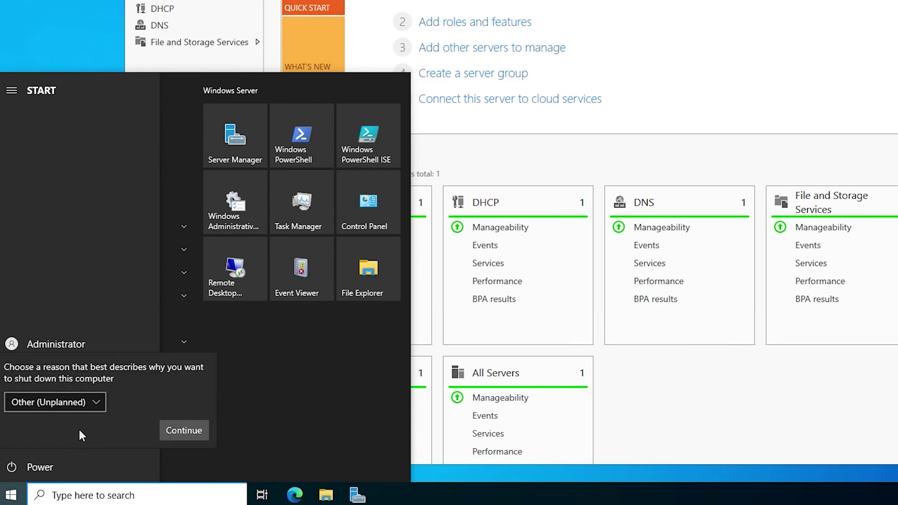
{"action": "left_click", "coordinate": [184, 429]}
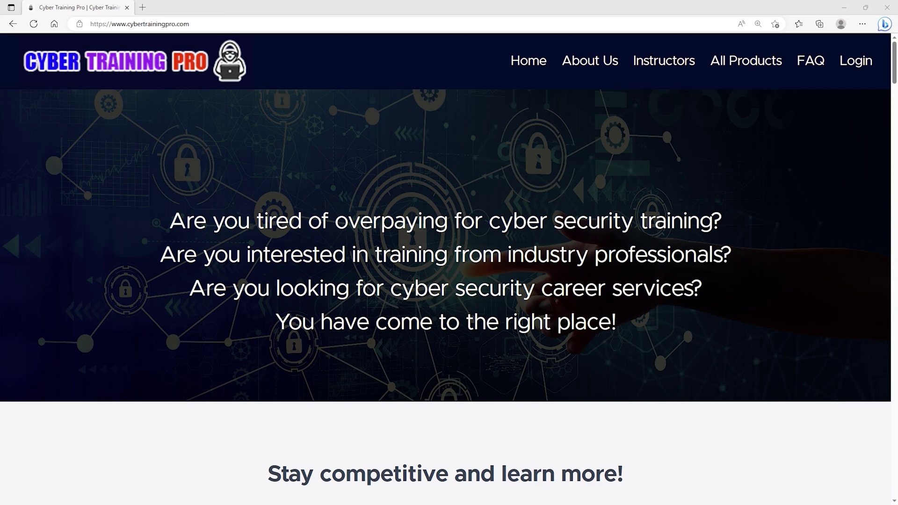
- Scroll down the cybertrainingpro.com home page, then jump back to the top
{"action": "scroll", "coordinate": [445, 294], "scroll_direction": "down", "scroll_amount": 10}
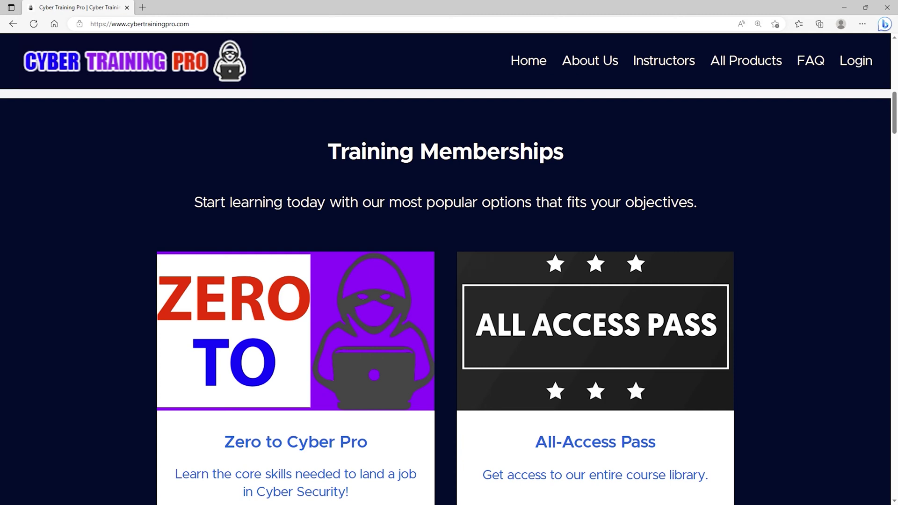
{"action": "scroll", "coordinate": [445, 299], "scroll_direction": "down", "scroll_amount": 10}
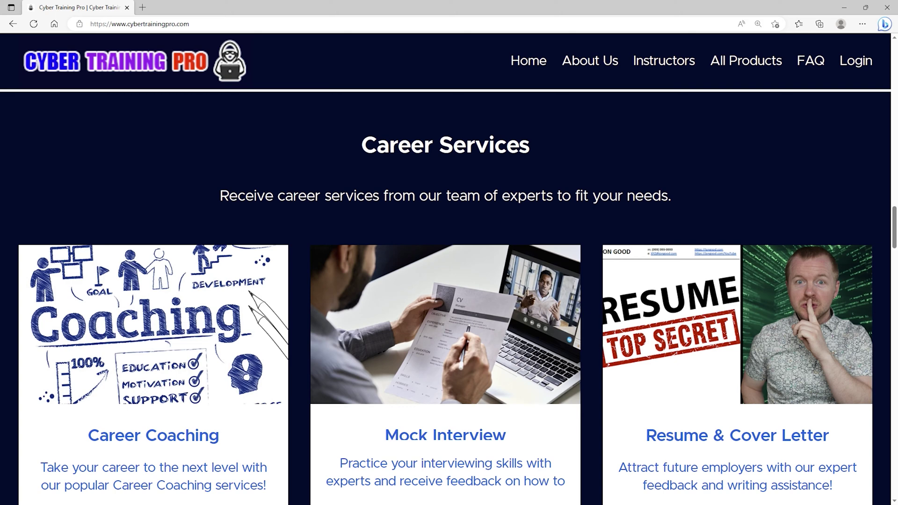
{"action": "scroll", "coordinate": [445, 296], "scroll_direction": "down", "scroll_amount": 10}
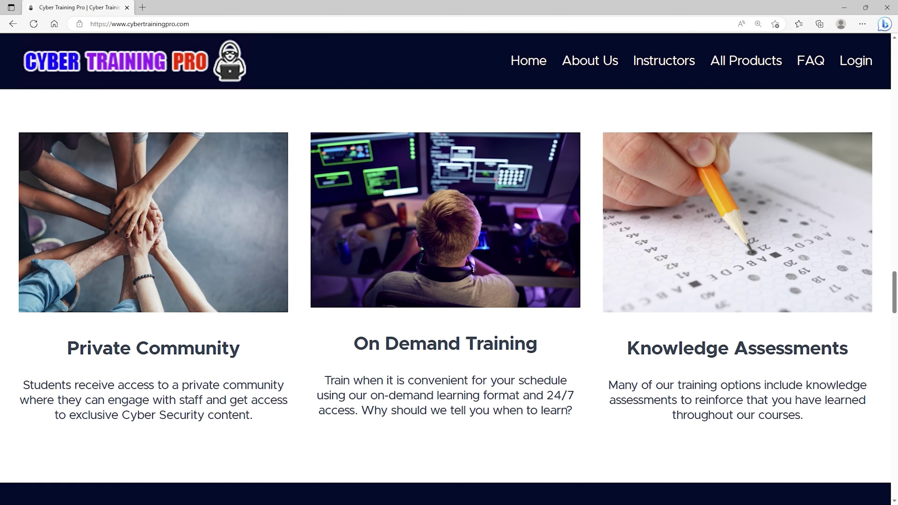
{"action": "scroll", "coordinate": [449, 281], "scroll_direction": "down", "scroll_amount": 5}
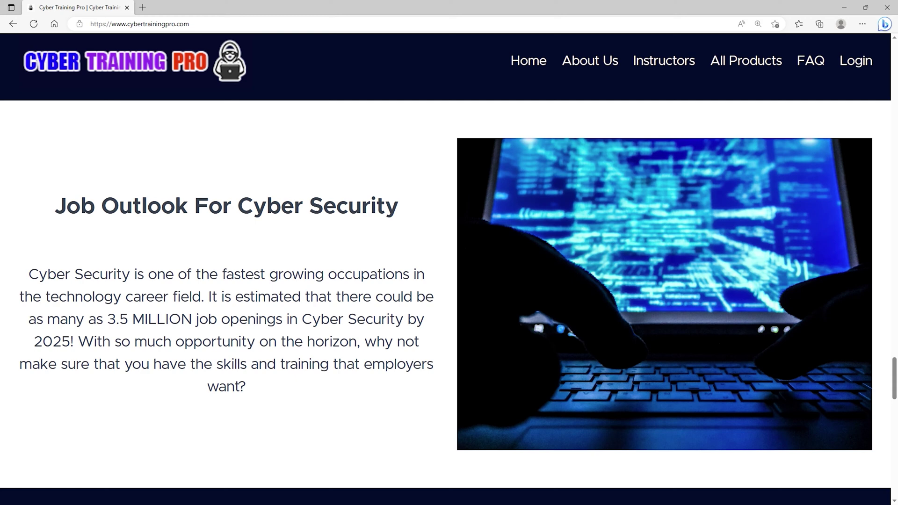
{"action": "key", "text": "Home"}
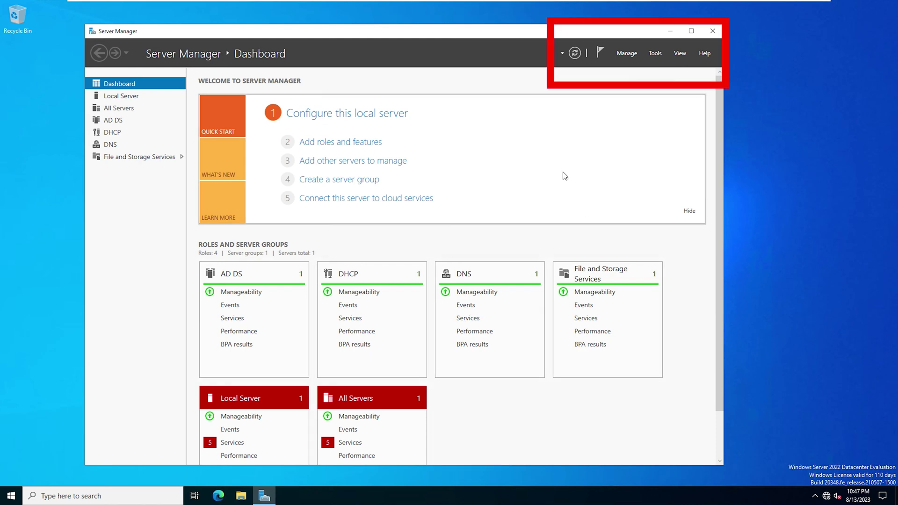
- Launch the DHCP console from Tools and expand the server and its IPv4 node
{"action": "left_click", "coordinate": [657, 53]}
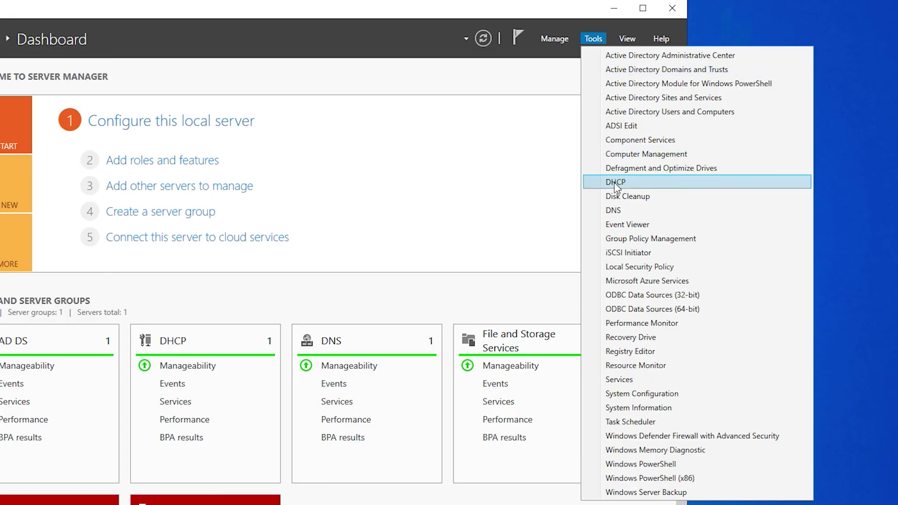
{"action": "left_click", "coordinate": [615, 183]}
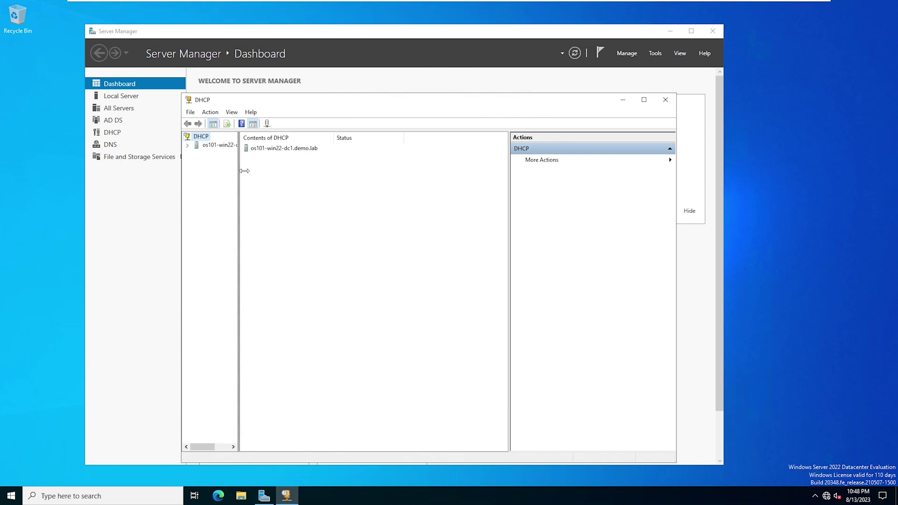
{"action": "double_click", "coordinate": [224, 145]}
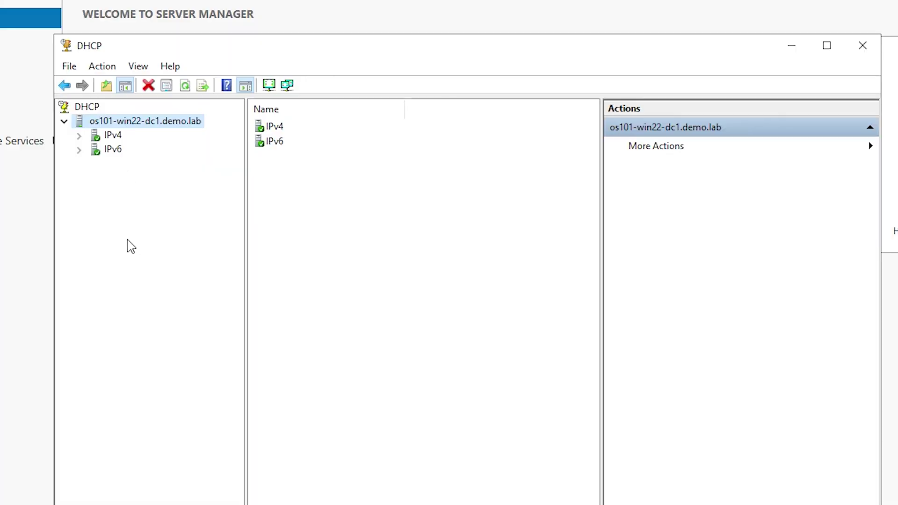
{"action": "double_click", "coordinate": [112, 136]}
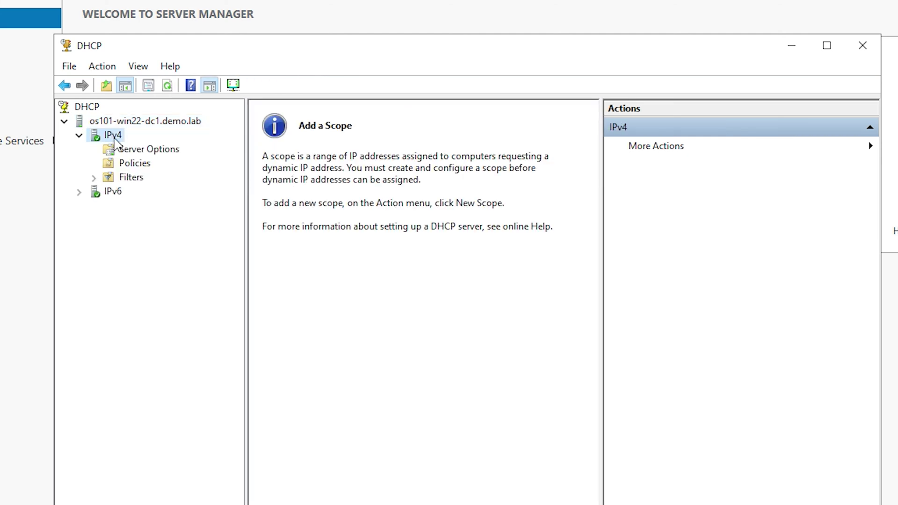
{"action": "right_click", "coordinate": [115, 143]}
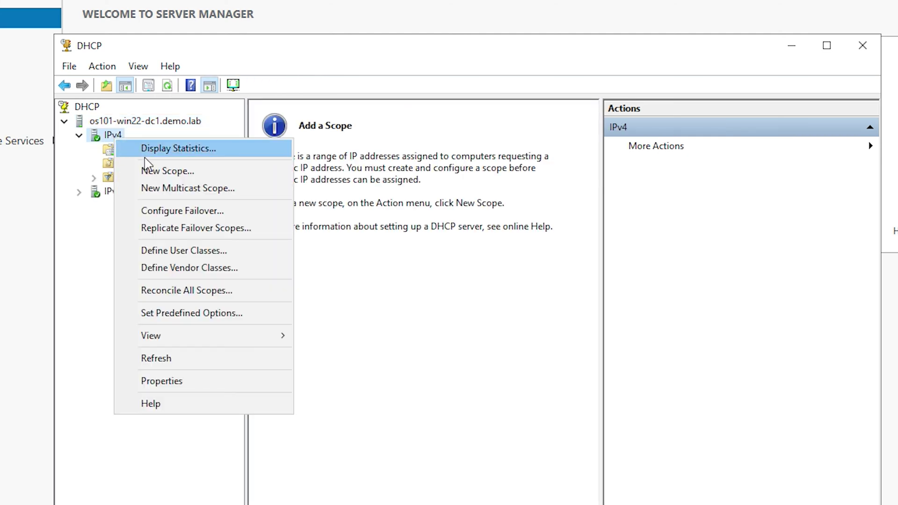
- Start a new IPv4 scope named 'Test Scope' with description 'LAN DHCP scope'
{"action": "left_click", "coordinate": [160, 176]}
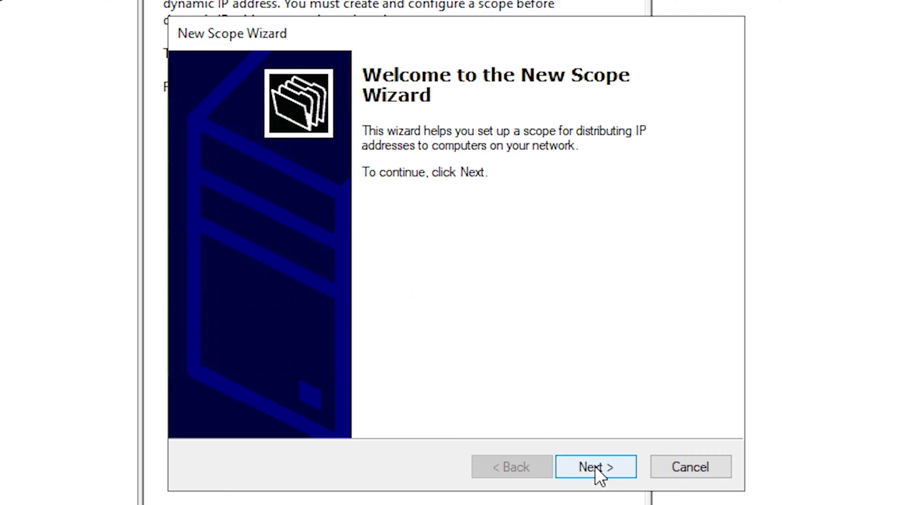
{"action": "left_click", "coordinate": [595, 466]}
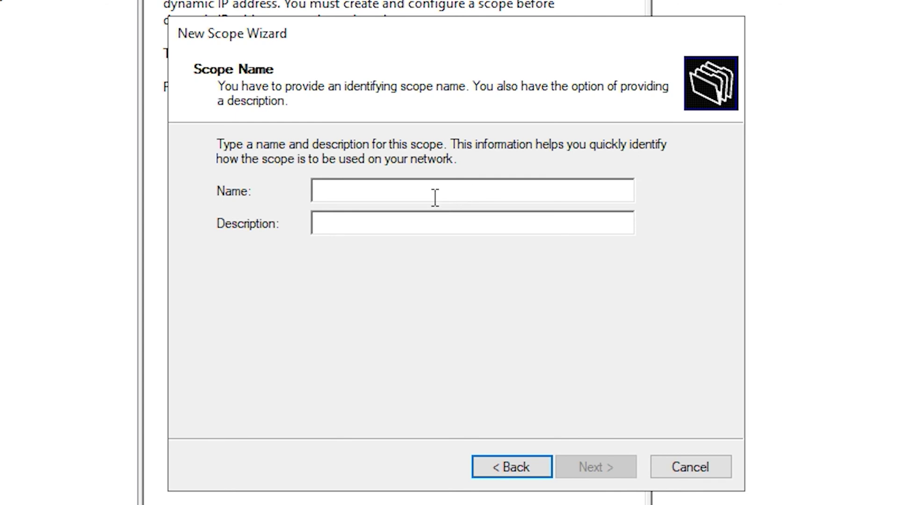
{"action": "type", "text": "Te"}
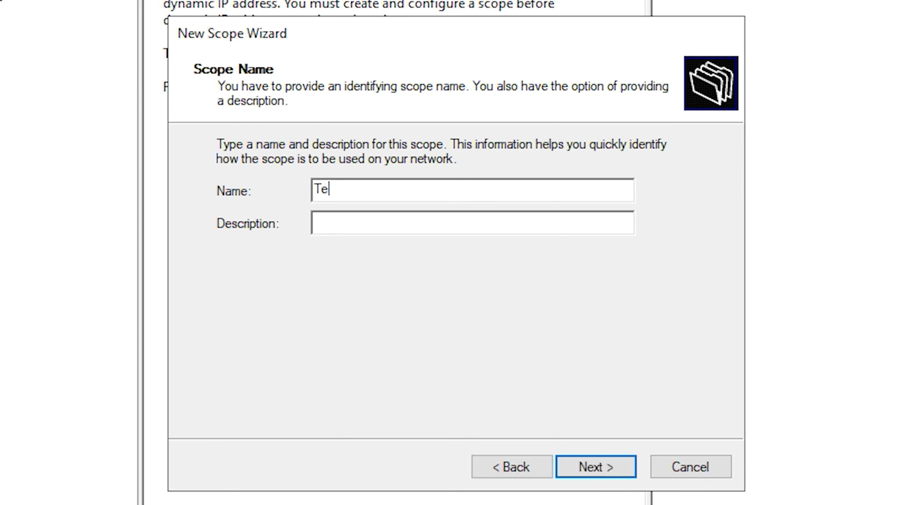
{"action": "type", "text": "st Scope"}
{"action": "left_click", "coordinate": [481, 228]}
{"action": "type", "text": "LAN DHCP scope"}
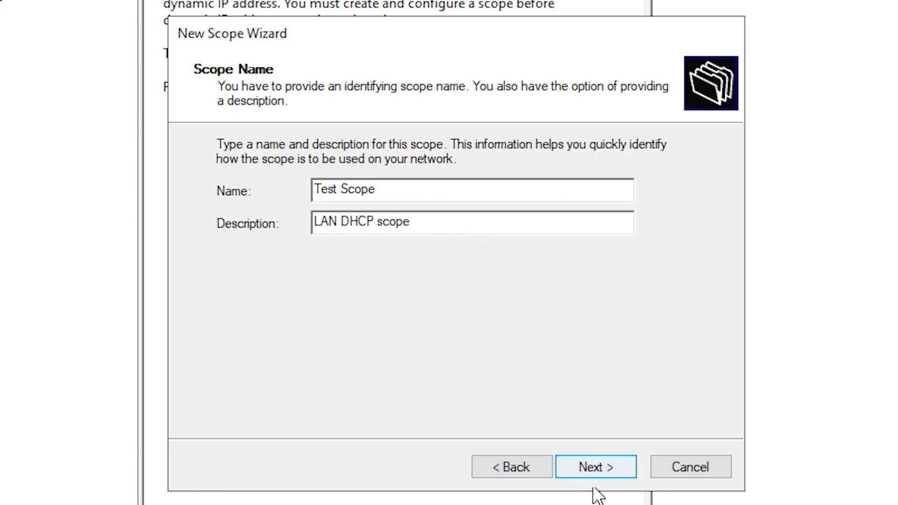
{"action": "left_click", "coordinate": [600, 474]}
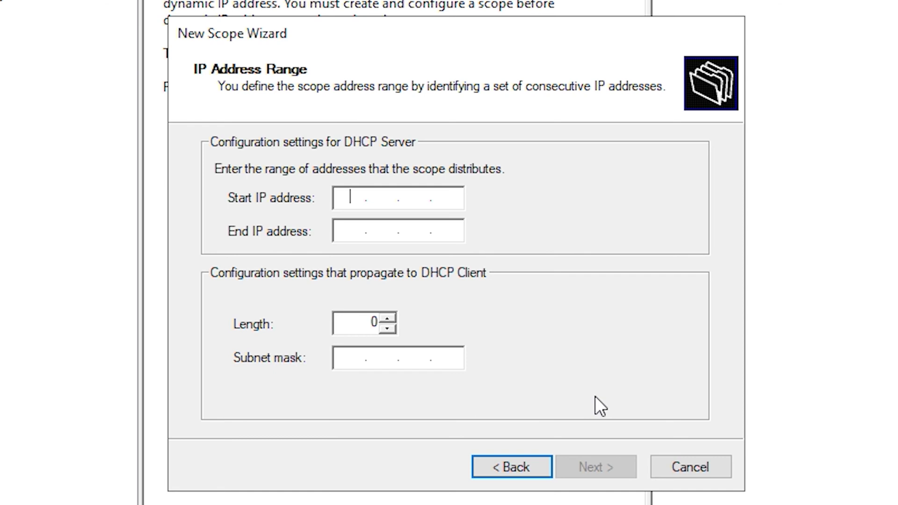
- Set the scope range 192.168.163.150–192.168.163.200 and continue without exclusions
{"action": "type", "text": "192.168.163.150"}
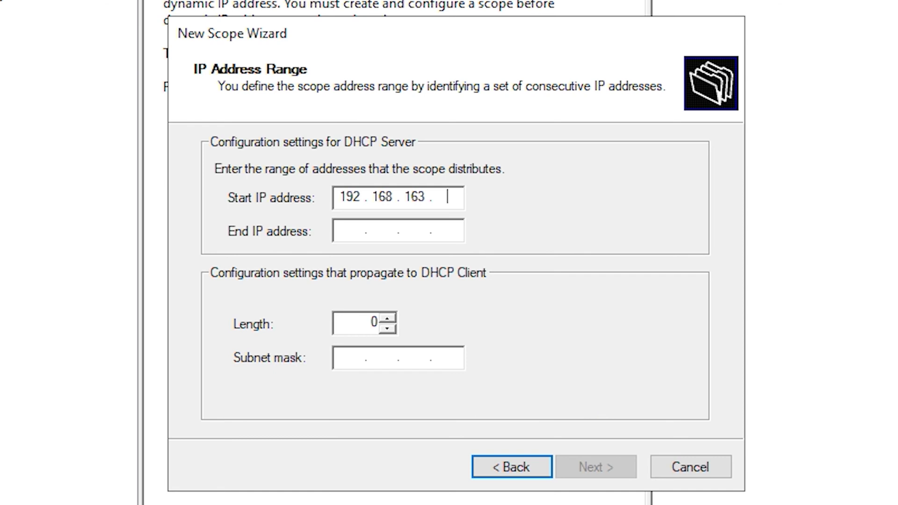
{"action": "left_click", "coordinate": [395, 231]}
{"action": "type", "text": "192.168.163.200"}
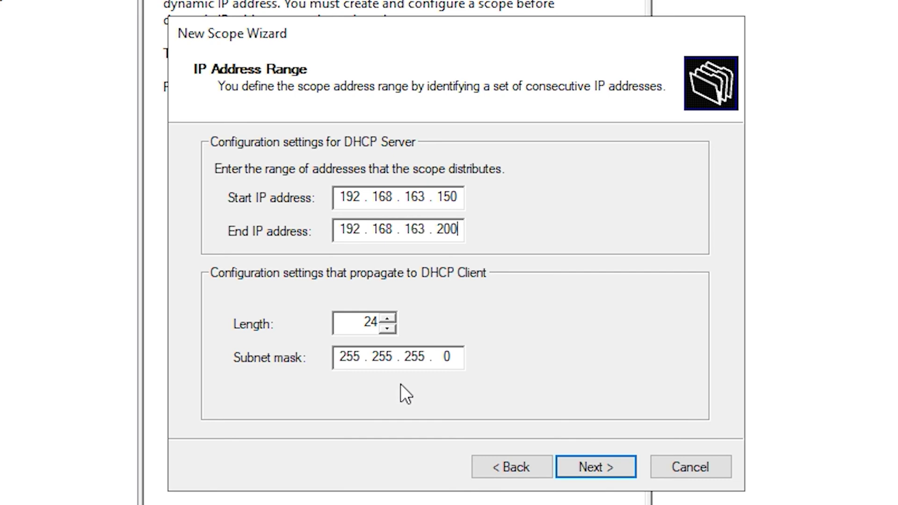
{"action": "left_click", "coordinate": [591, 468]}
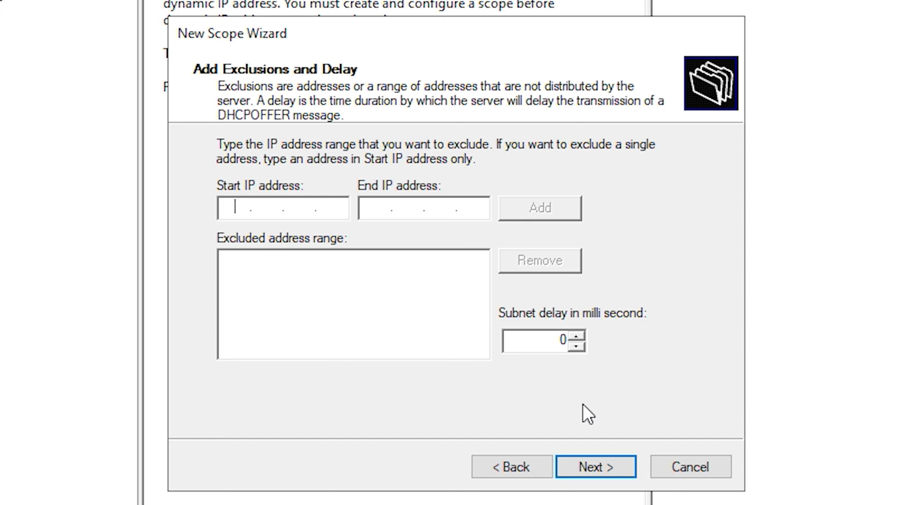
{"action": "left_click", "coordinate": [594, 468]}
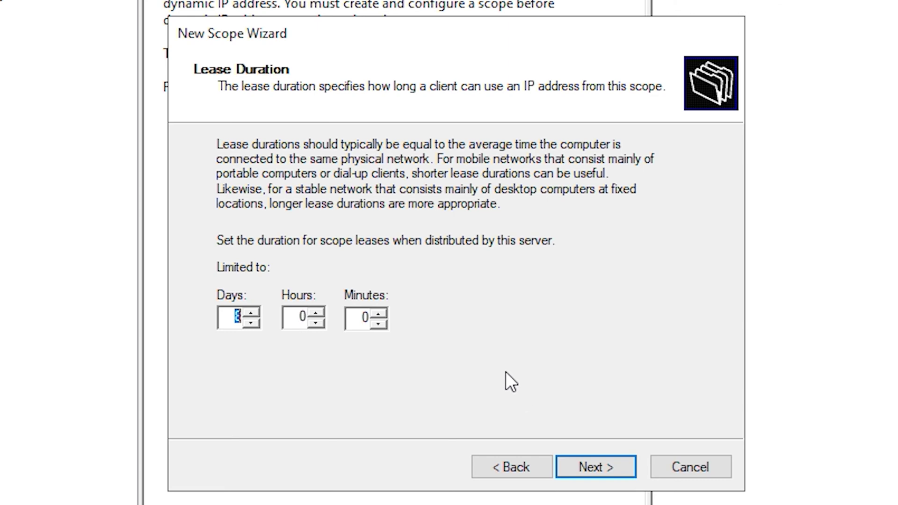
- Keep the default lease, choose to configure options now, and add router 192.168.163.1
{"action": "left_click", "coordinate": [590, 464]}
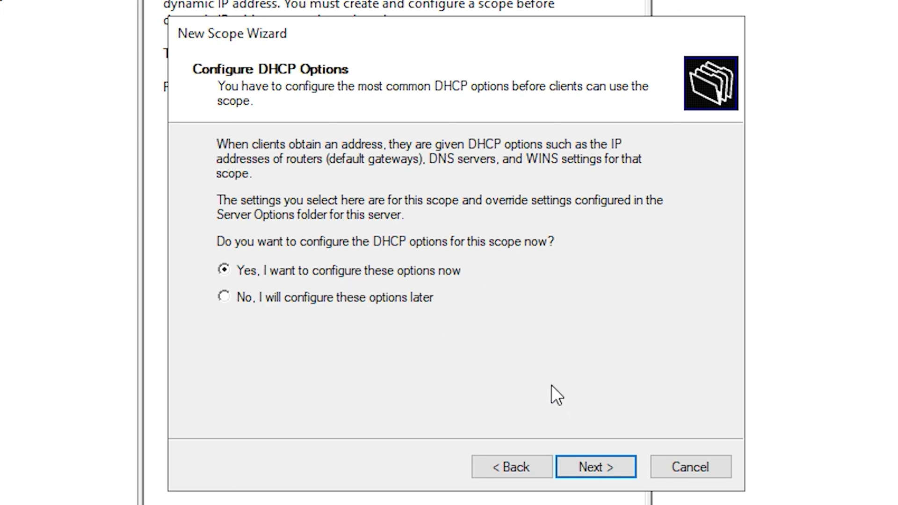
{"action": "left_click", "coordinate": [589, 467]}
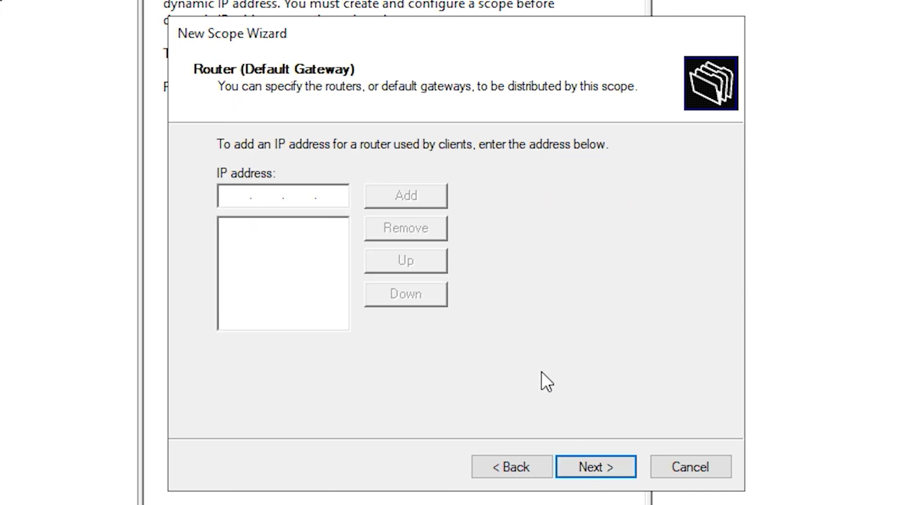
{"action": "type", "text": "192.168.163.1"}
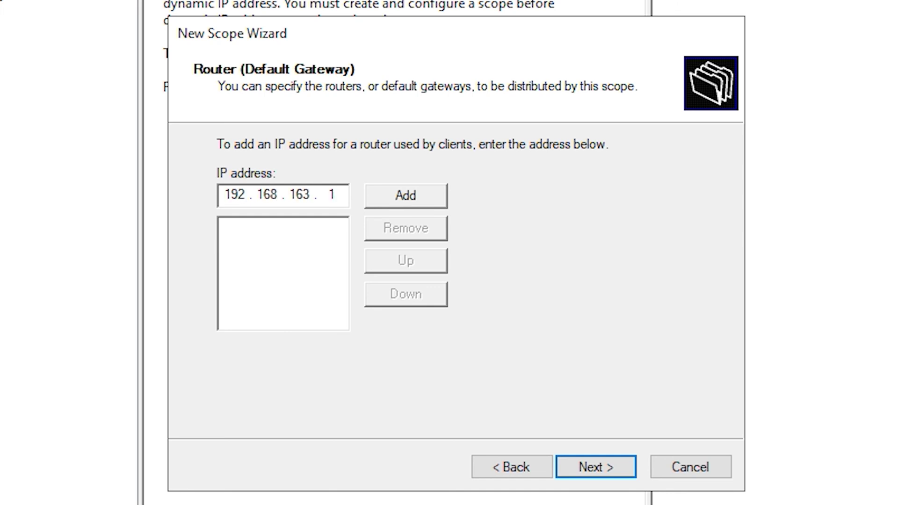
{"action": "left_click", "coordinate": [402, 194]}
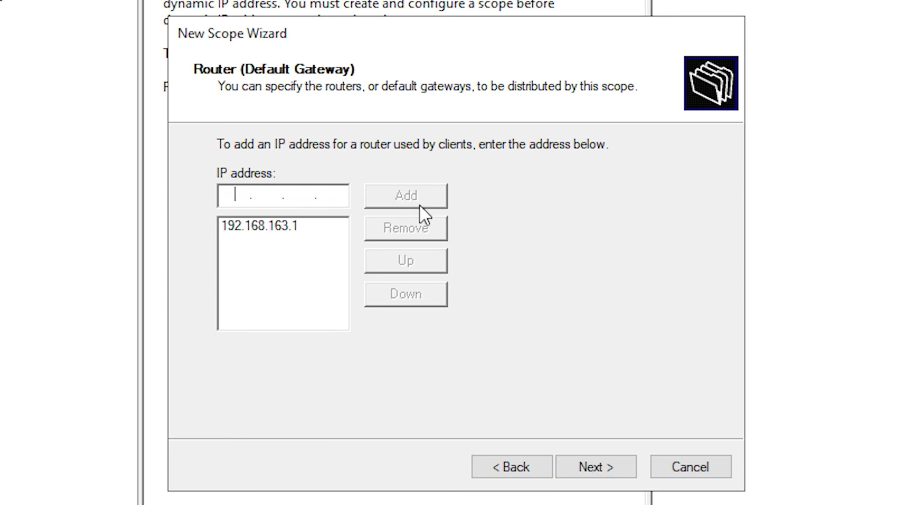
{"action": "left_click", "coordinate": [595, 468]}
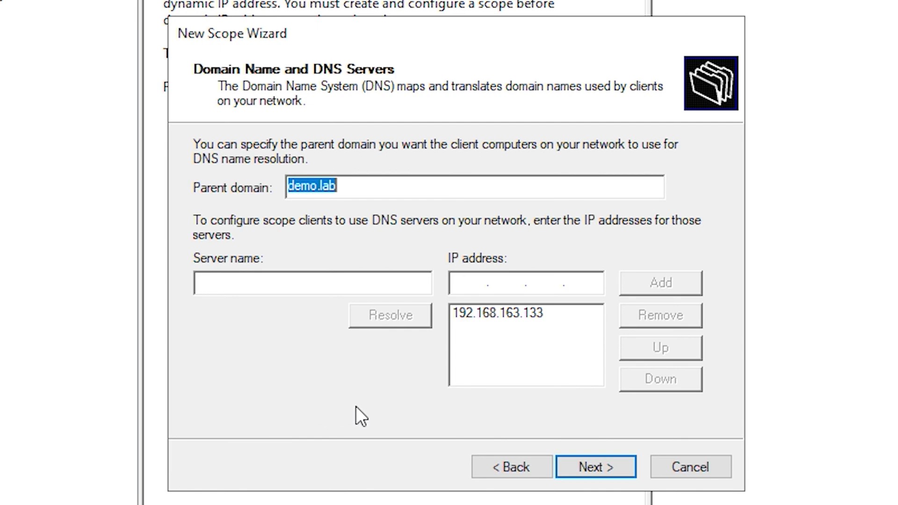
- Accept demo.lab DNS settings, skip WINS servers, activate the scope immediately, and finish the wizard
{"action": "left_click", "coordinate": [591, 465]}
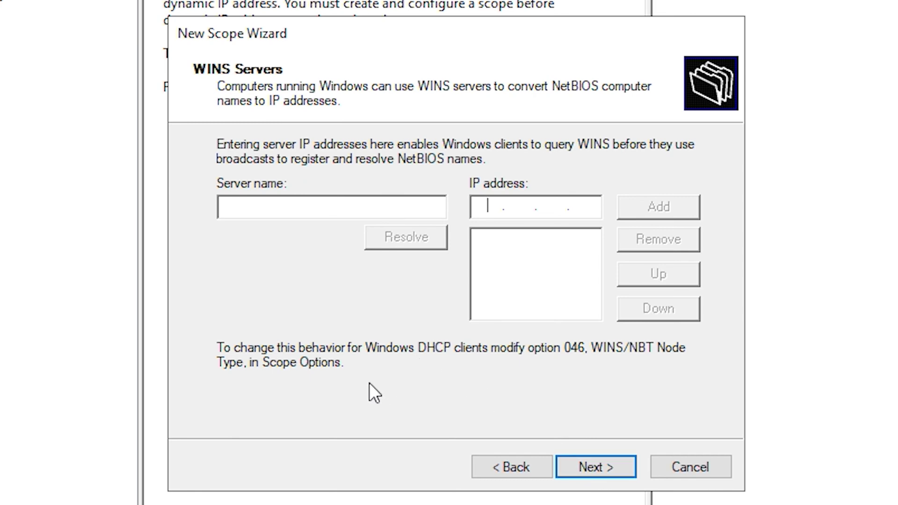
{"action": "left_click", "coordinate": [591, 466]}
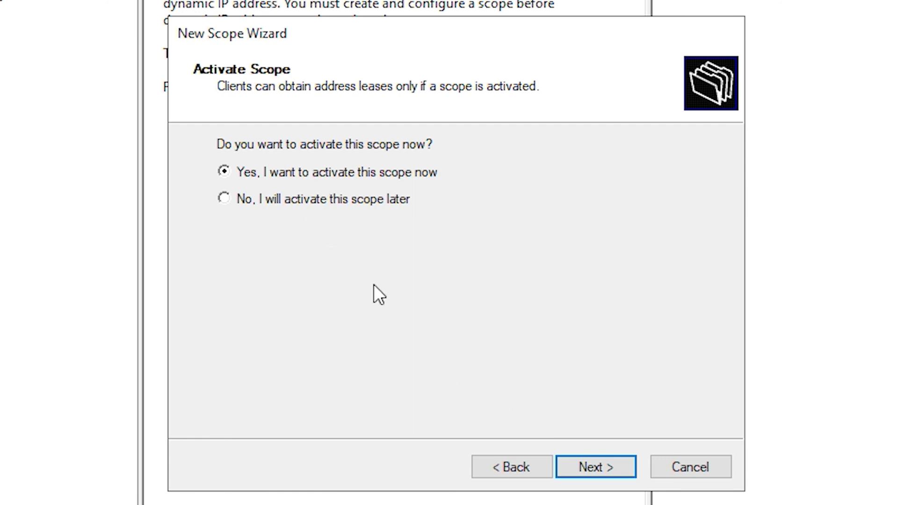
{"action": "left_click", "coordinate": [593, 467]}
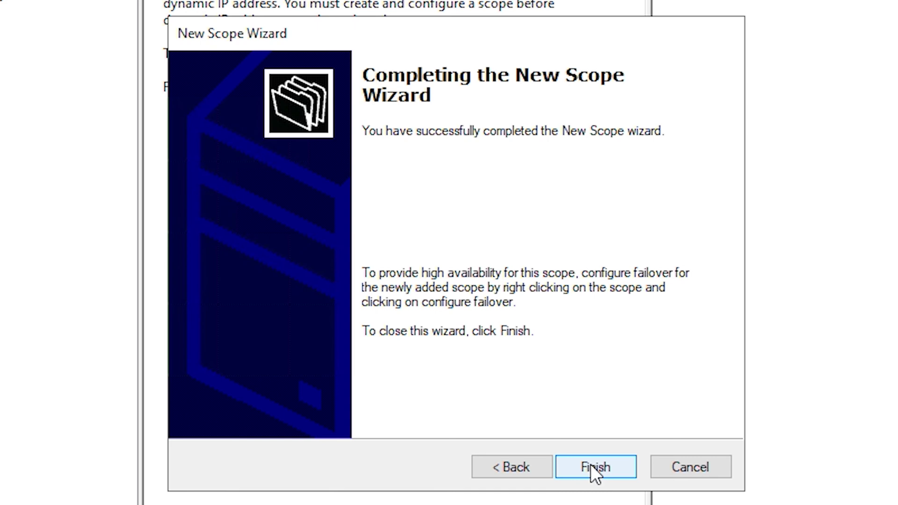
{"action": "left_click", "coordinate": [592, 467]}
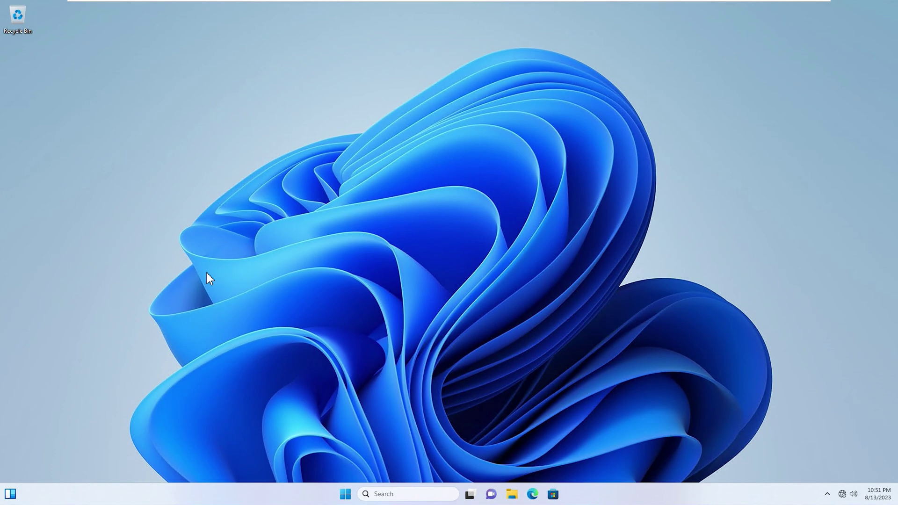
- Search Start for 'view network', open Network Connections, and select Ethernet0
{"action": "left_click", "coordinate": [345, 494]}
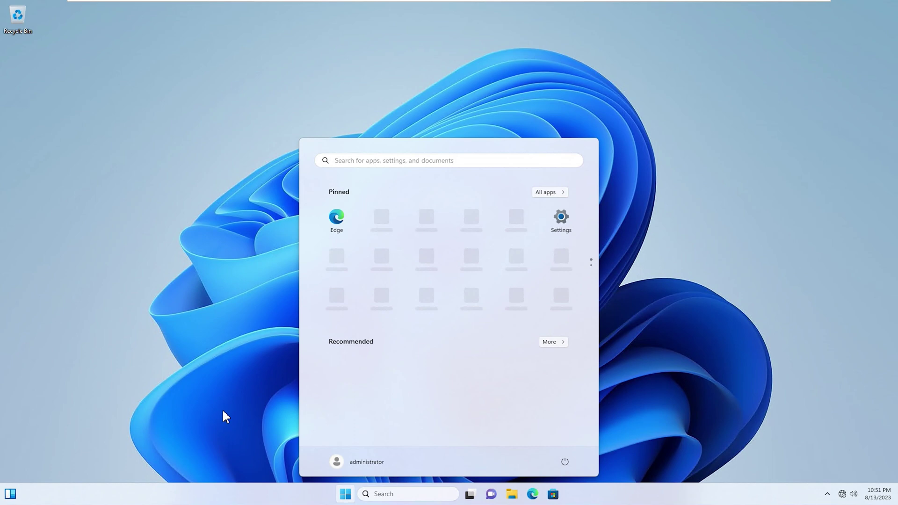
{"action": "type", "text": "view network"}
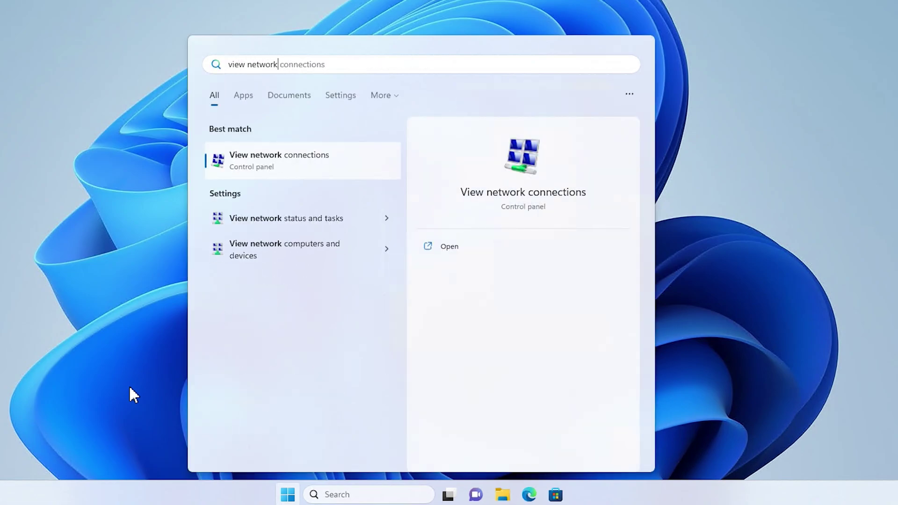
{"action": "left_click", "coordinate": [266, 172]}
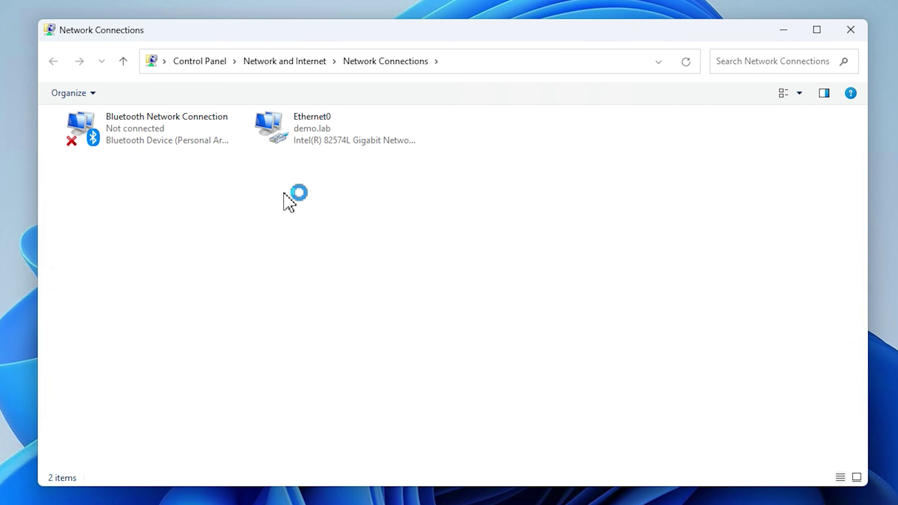
{"action": "left_click", "coordinate": [304, 128]}
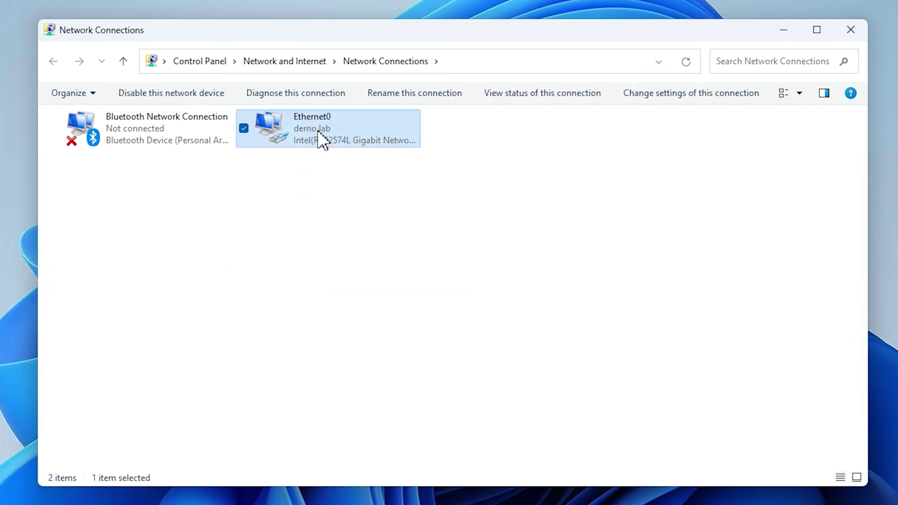
- Set Ethernet0's IPv4 (TCP/IPv4) settings to obtain an IP address automatically
{"action": "right_click", "coordinate": [319, 131]}
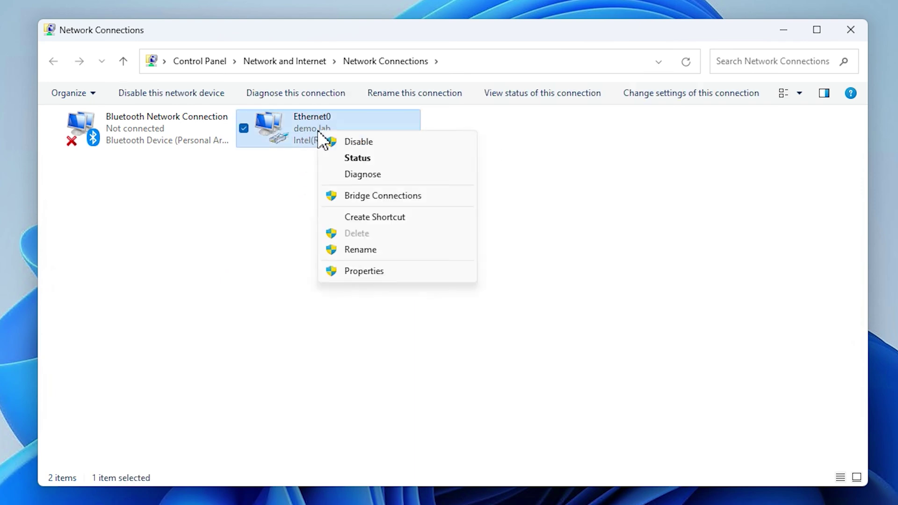
{"action": "left_click", "coordinate": [365, 277]}
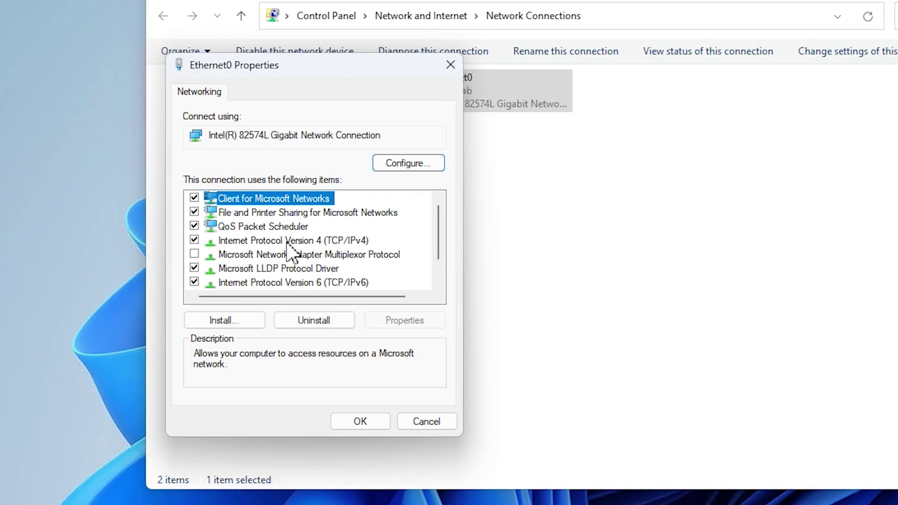
{"action": "left_click", "coordinate": [272, 250]}
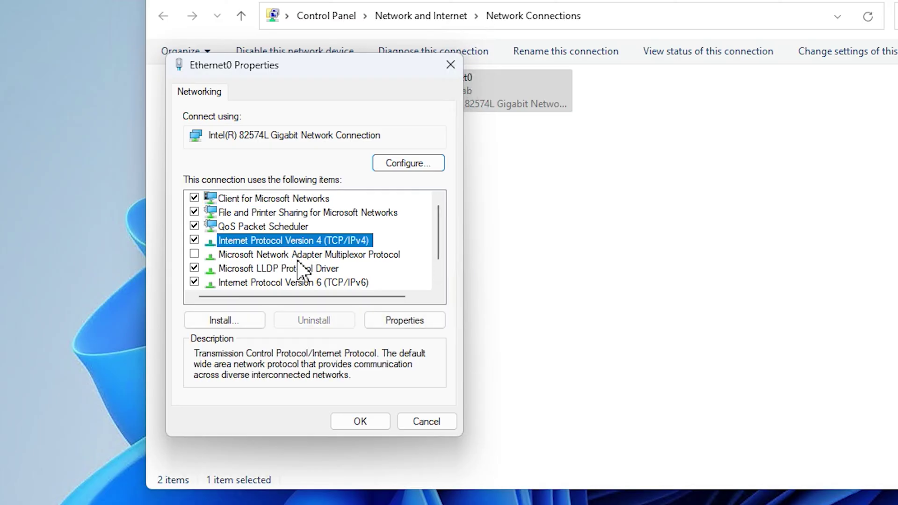
{"action": "left_click", "coordinate": [405, 328]}
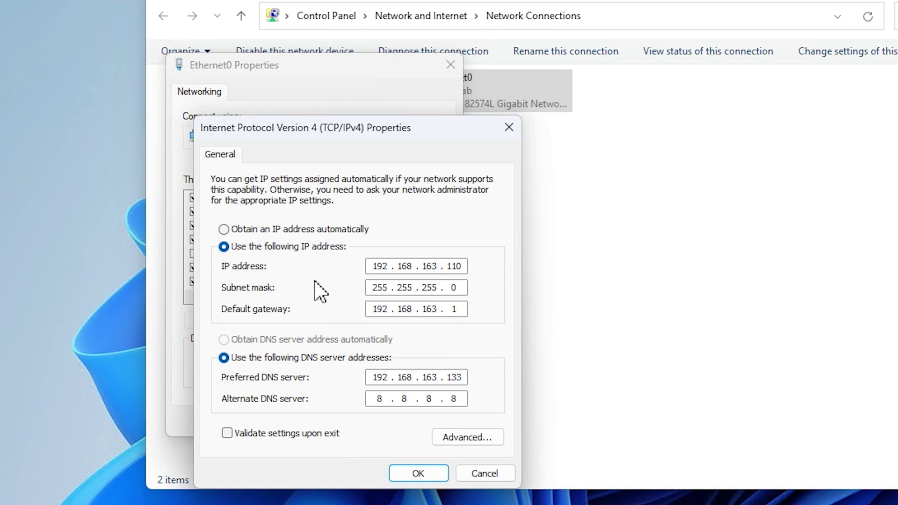
{"action": "left_click", "coordinate": [275, 229]}
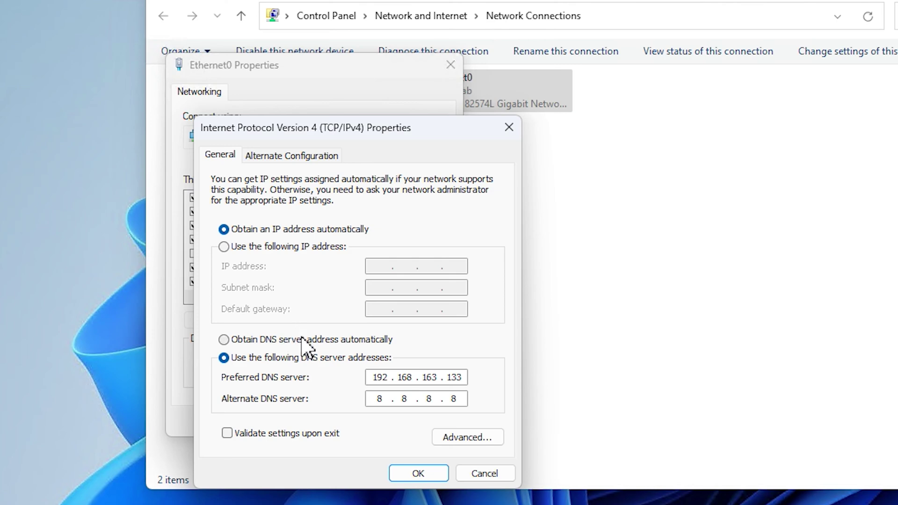
{"action": "left_click", "coordinate": [421, 477]}
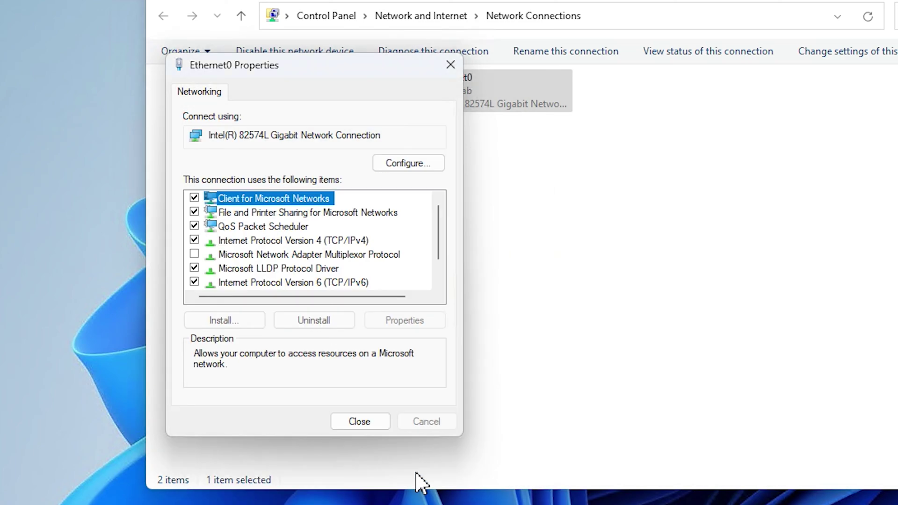
- Close the Ethernet0 properties and deselect the connection in the list
{"action": "left_click", "coordinate": [360, 423]}
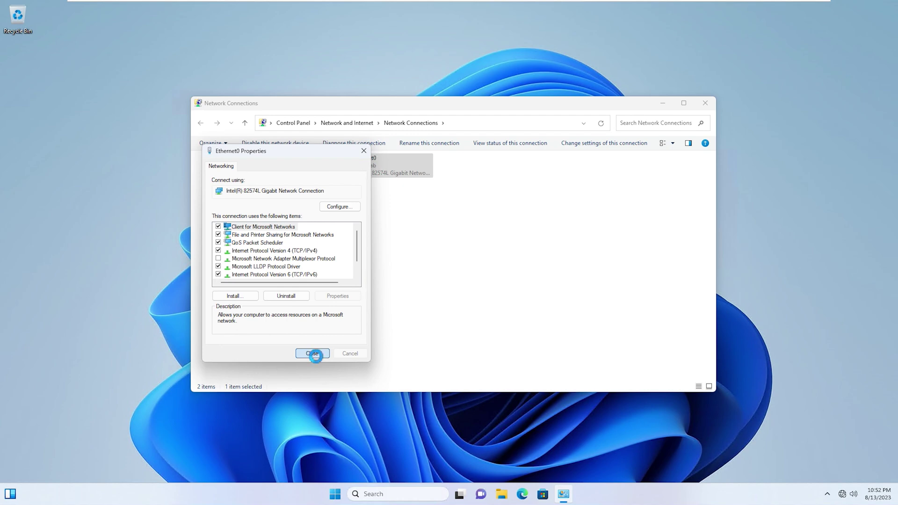
{"action": "left_click", "coordinate": [313, 354]}
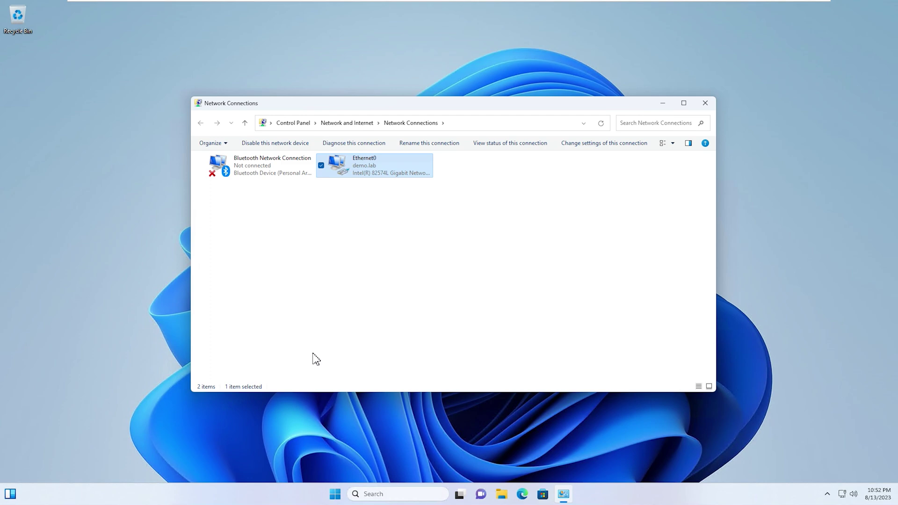
{"action": "left_click", "coordinate": [311, 326]}
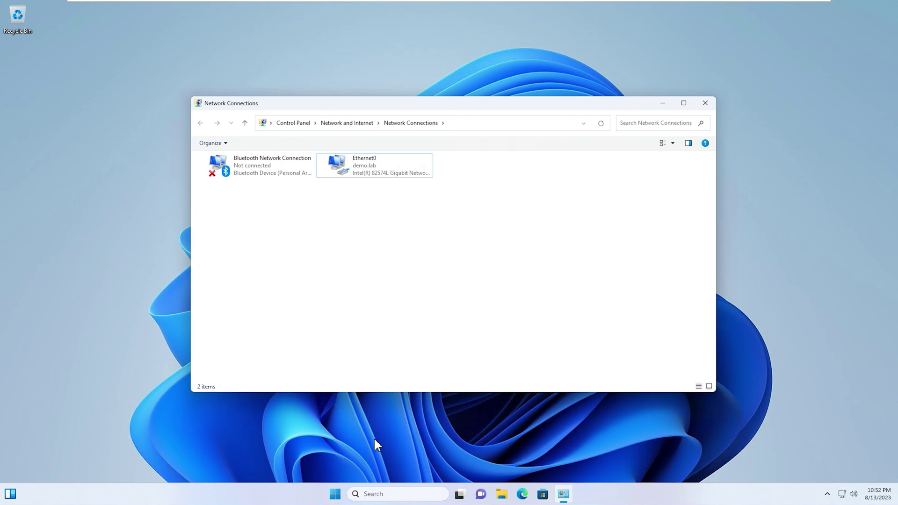
- Run ipconfig in Command Prompt and highlight the assigned IPv4 address 192.168.163.150
{"action": "left_click", "coordinate": [335, 494]}
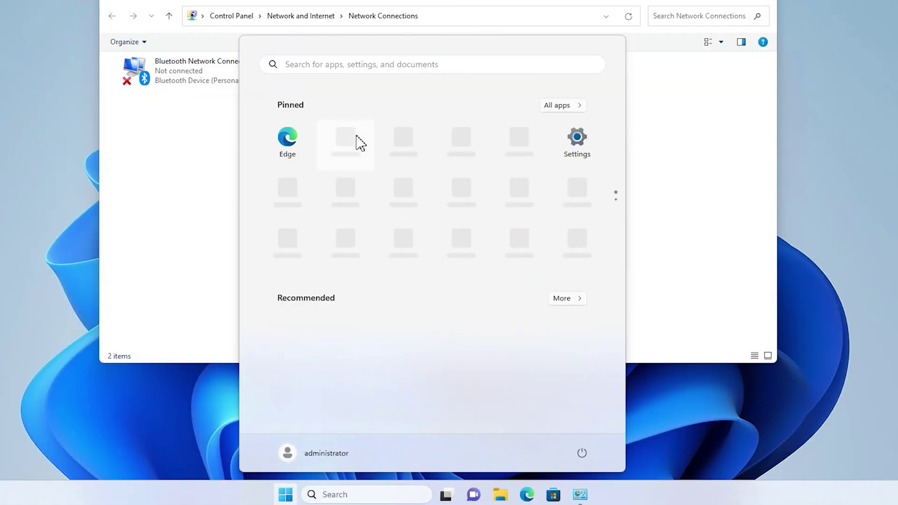
{"action": "type", "text": "cmd"}
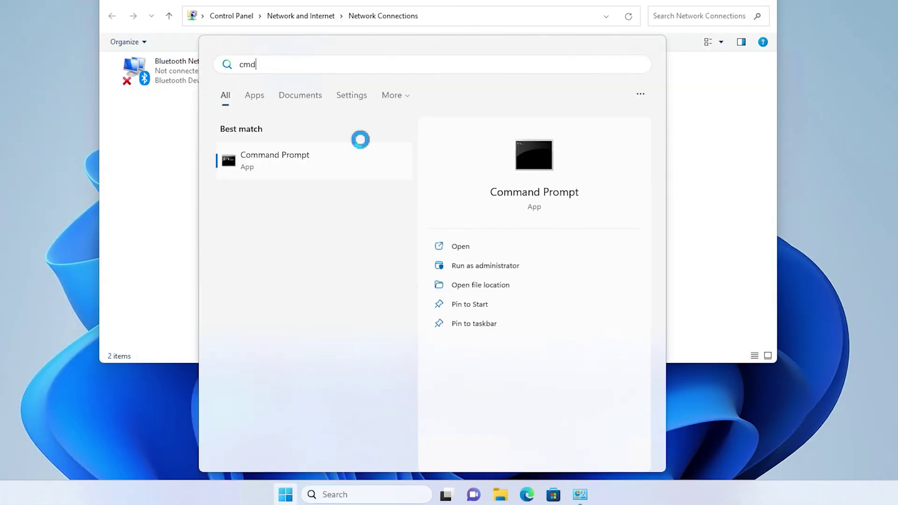
{"action": "type", "text": "ipconfig"}
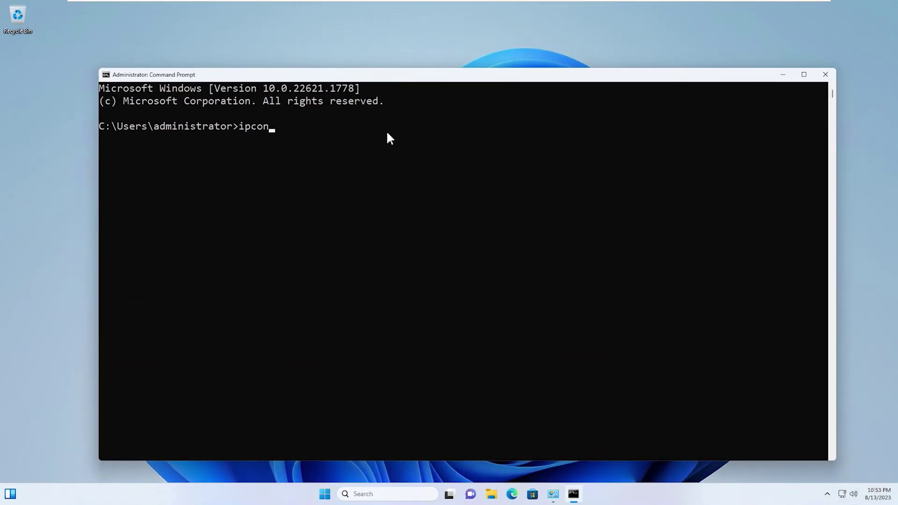
{"action": "key", "text": "Return"}
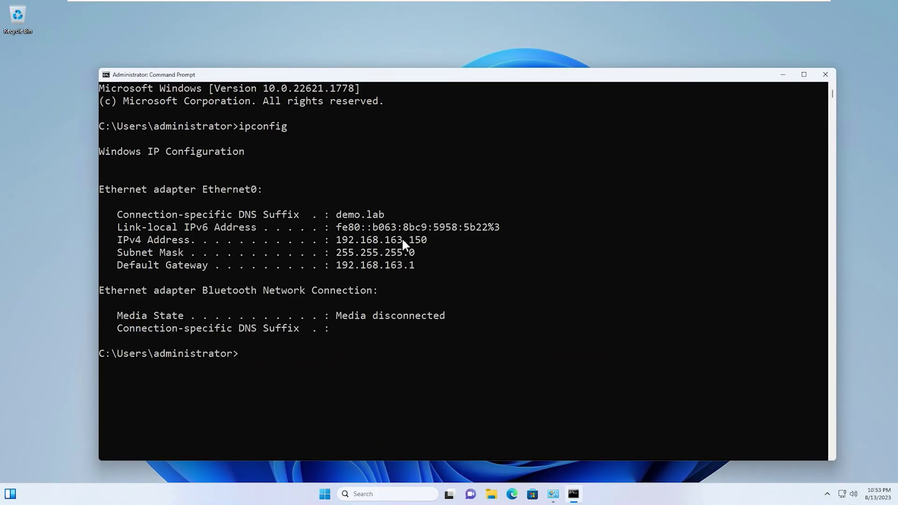
{"action": "left_click_drag", "start_coordinate": [393, 239], "coordinate": [435, 241]}
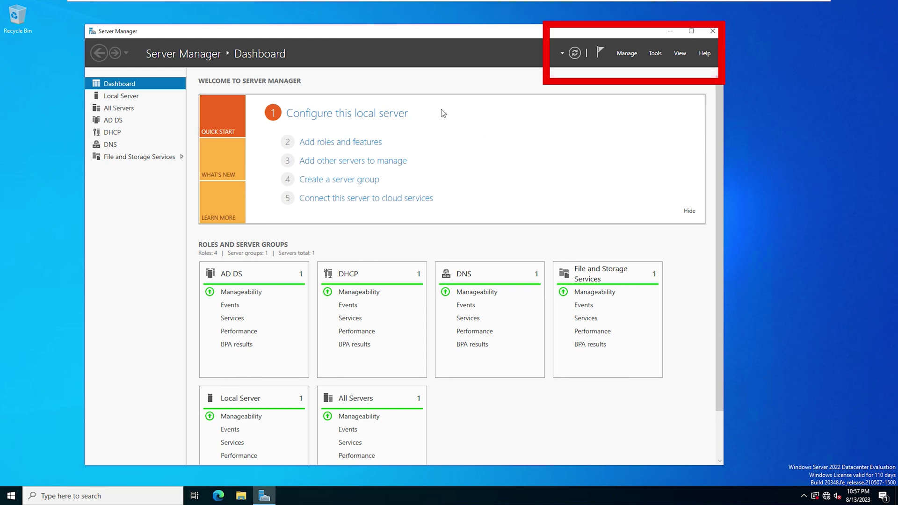
{"action": "left_click", "coordinate": [659, 51]}
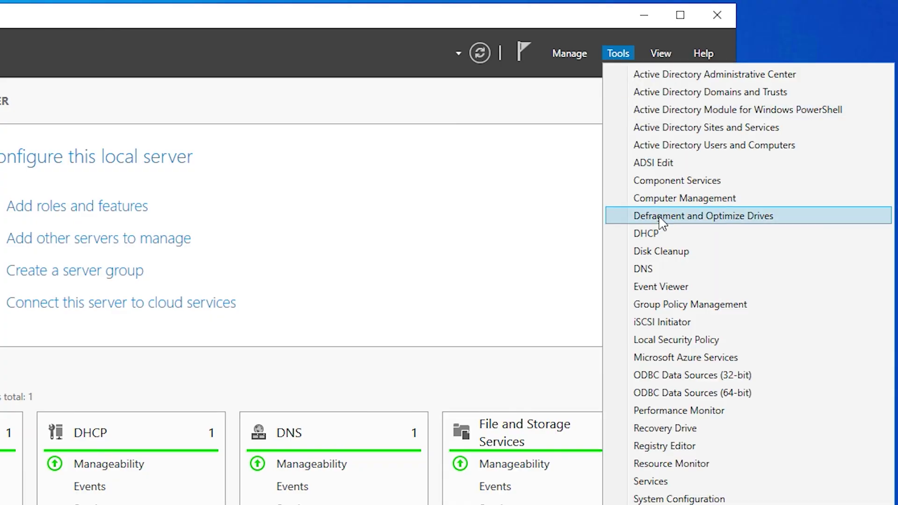
{"action": "left_click", "coordinate": [646, 235]}
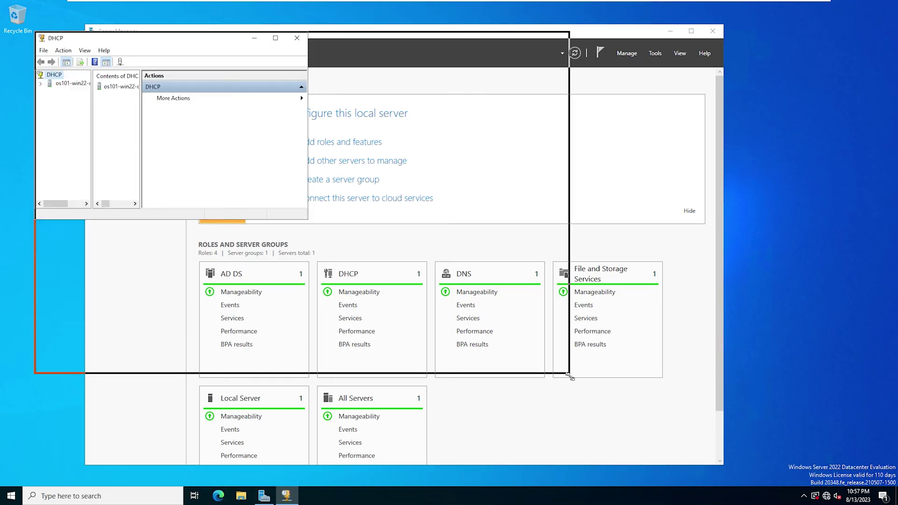
{"action": "left_click_drag", "start_coordinate": [569, 376], "coordinate": [654, 419]}
{"action": "double_click", "coordinate": [168, 129]}
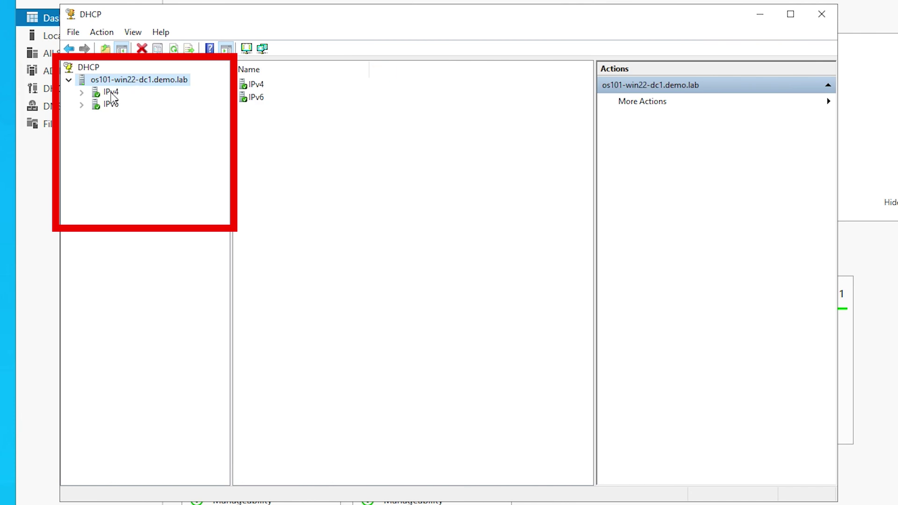
{"action": "double_click", "coordinate": [111, 93]}
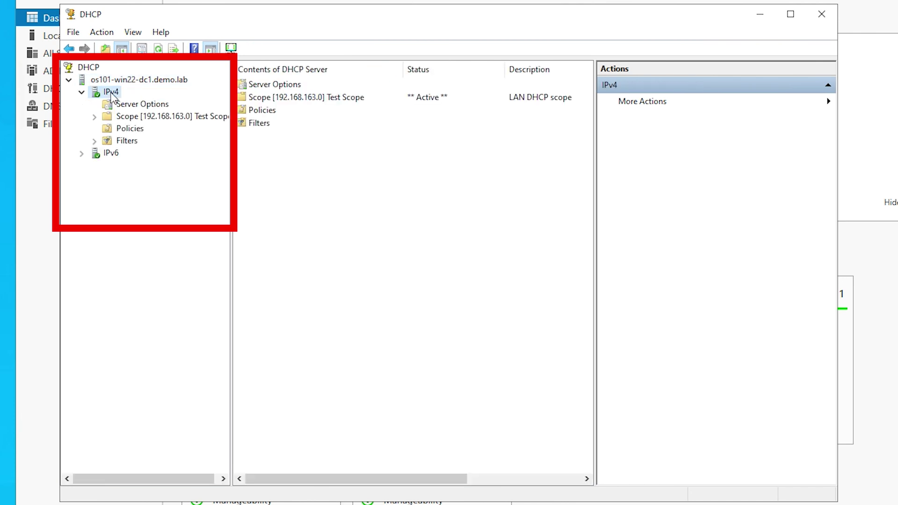
{"action": "double_click", "coordinate": [153, 122]}
{"action": "left_click", "coordinate": [151, 155]}
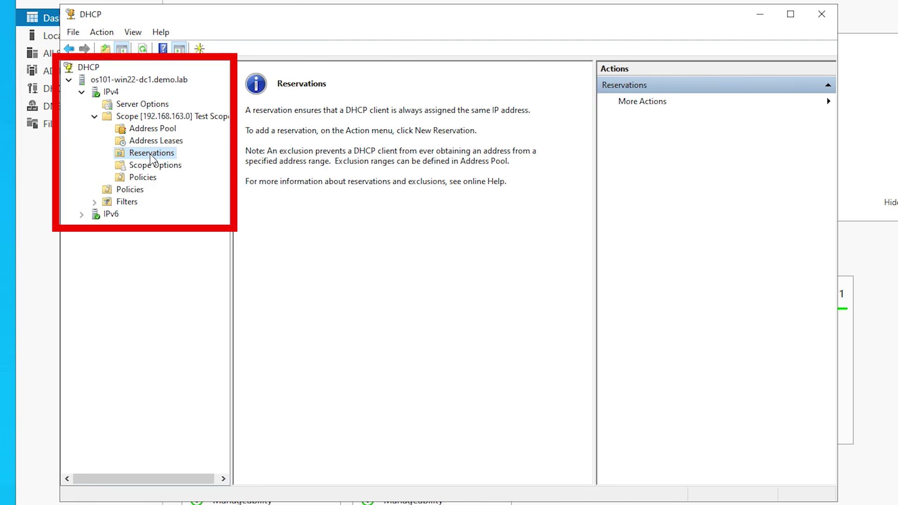
{"action": "right_click", "coordinate": [151, 155]}
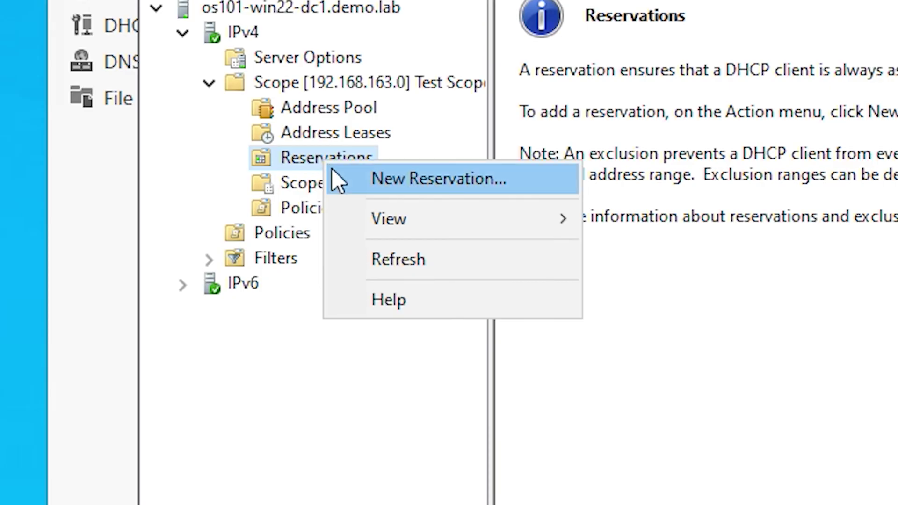
{"action": "left_click", "coordinate": [408, 178]}
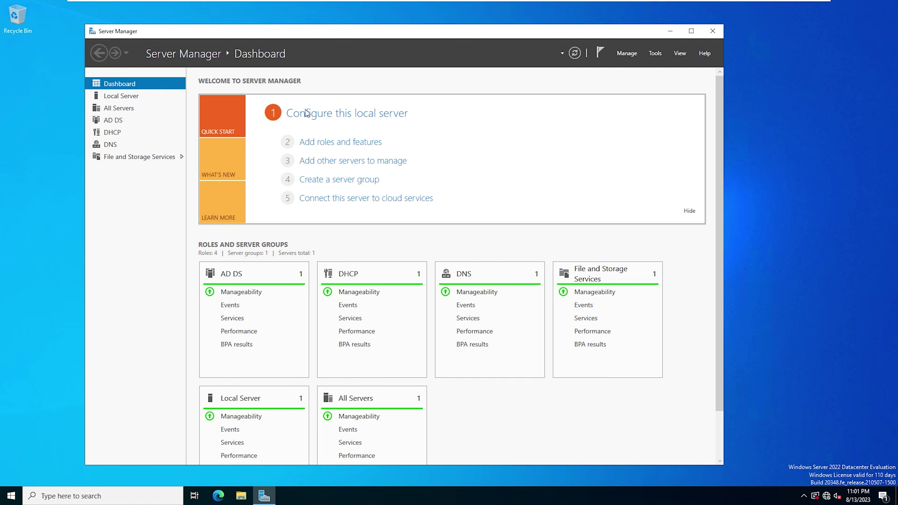
- Launch the DHCP console and expand the server, IPv4 and Test Scope to its Address Pool
{"action": "left_click", "coordinate": [656, 52]}
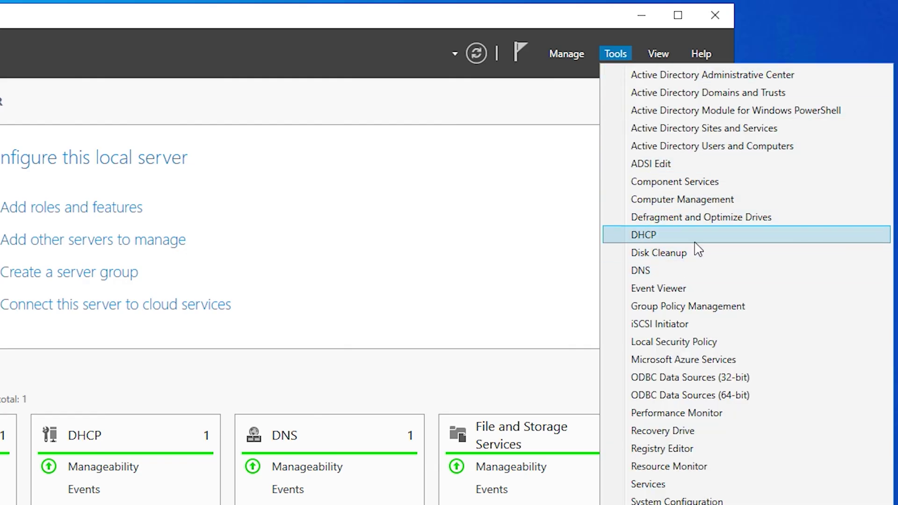
{"action": "left_click", "coordinate": [696, 241]}
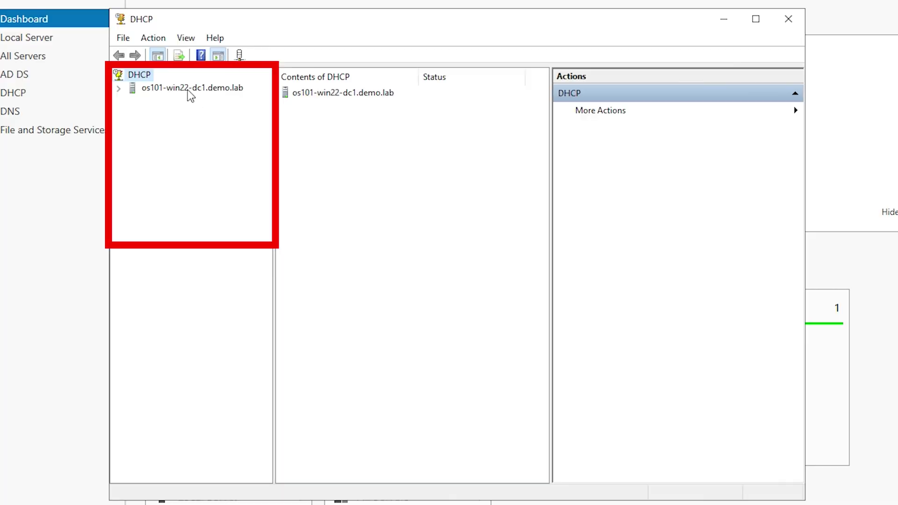
{"action": "double_click", "coordinate": [187, 89]}
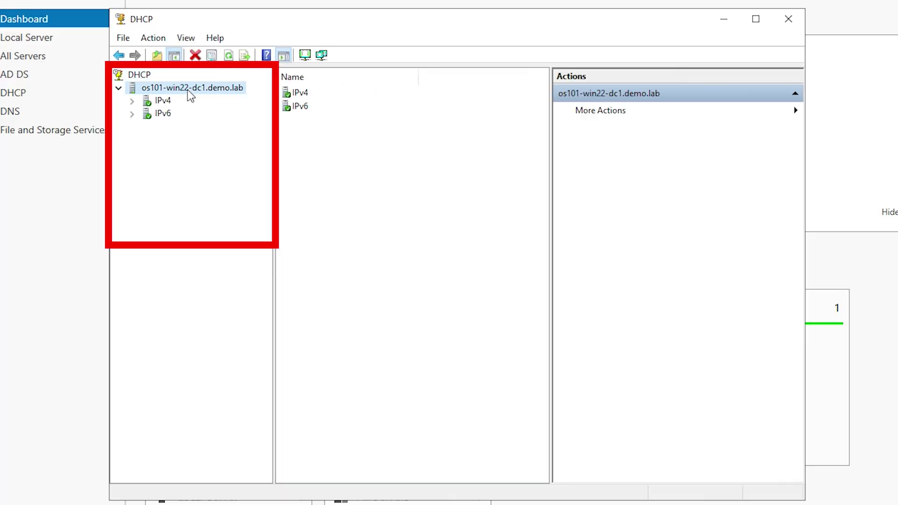
{"action": "double_click", "coordinate": [165, 101]}
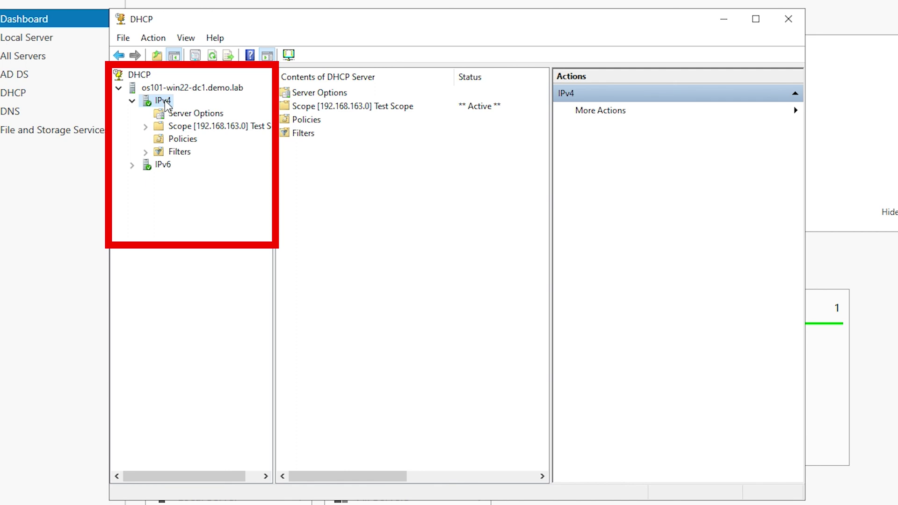
{"action": "double_click", "coordinate": [208, 127]}
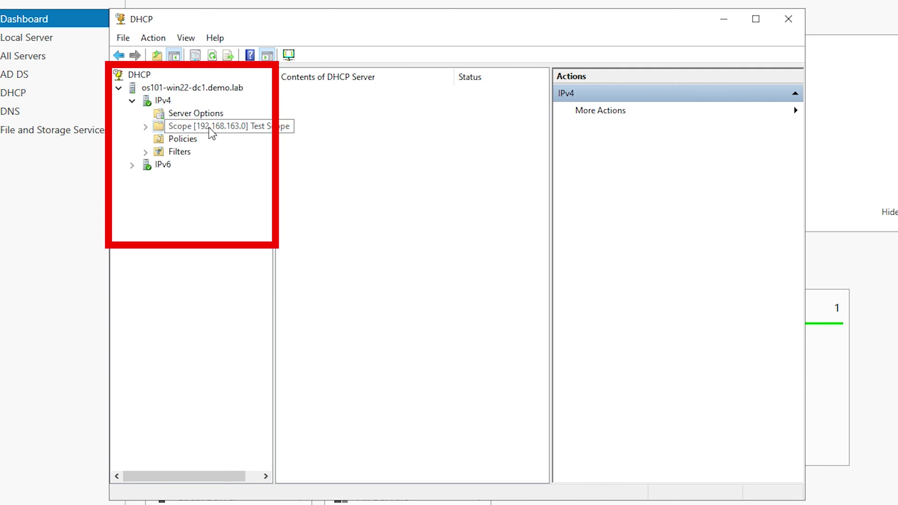
{"action": "left_click", "coordinate": [212, 140]}
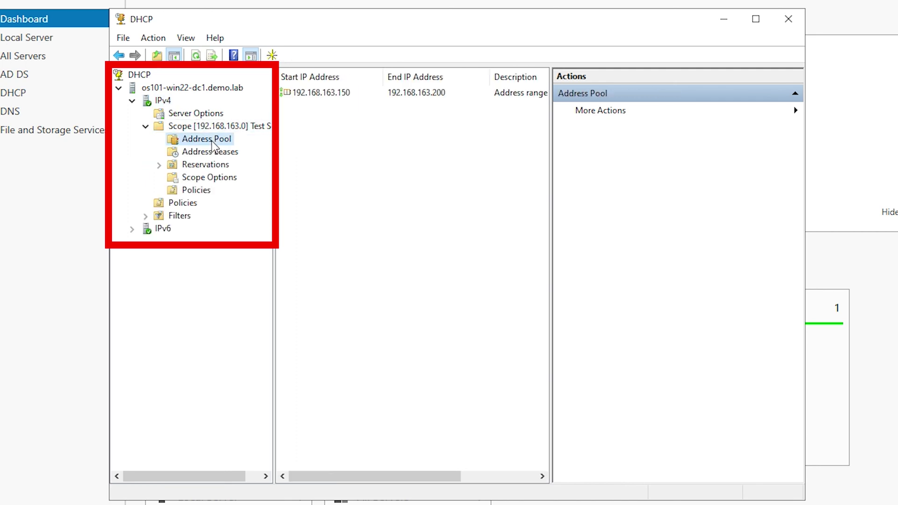
- Add an exclusion range from 192.168.163.150 to 192.168.163.160 to the Address Pool
{"action": "right_click", "coordinate": [212, 141]}
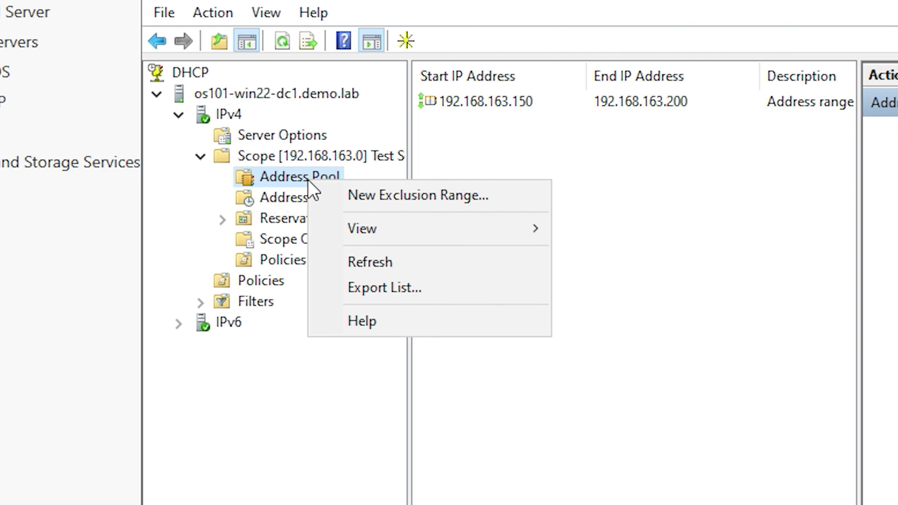
{"action": "left_click", "coordinate": [406, 195]}
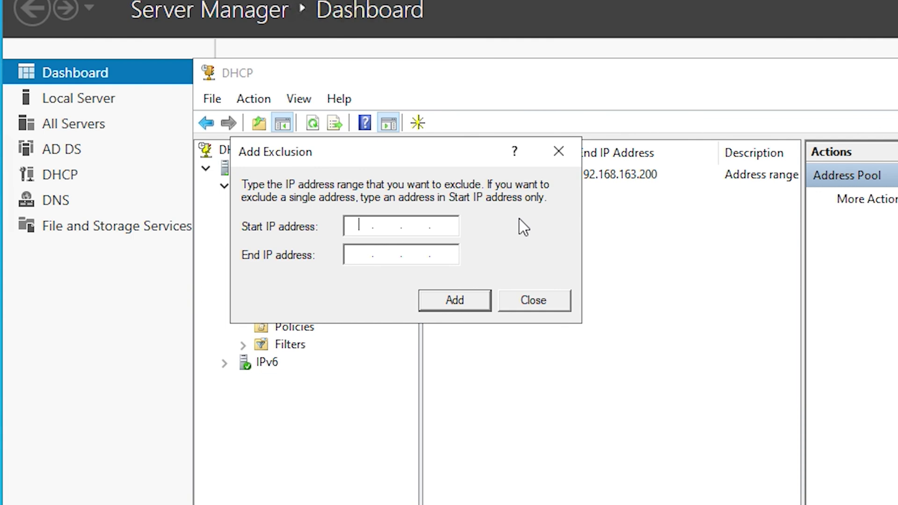
{"action": "type", "text": "192.168.163.150"}
{"action": "key", "text": "Tab"}
{"action": "type", "text": "192.168.163.160"}
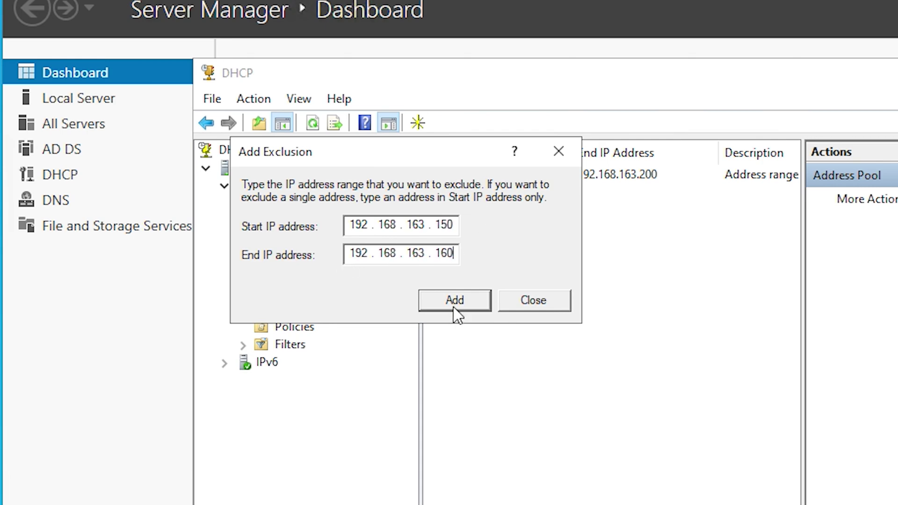
{"action": "left_click", "coordinate": [453, 303]}
{"action": "left_click", "coordinate": [533, 299]}
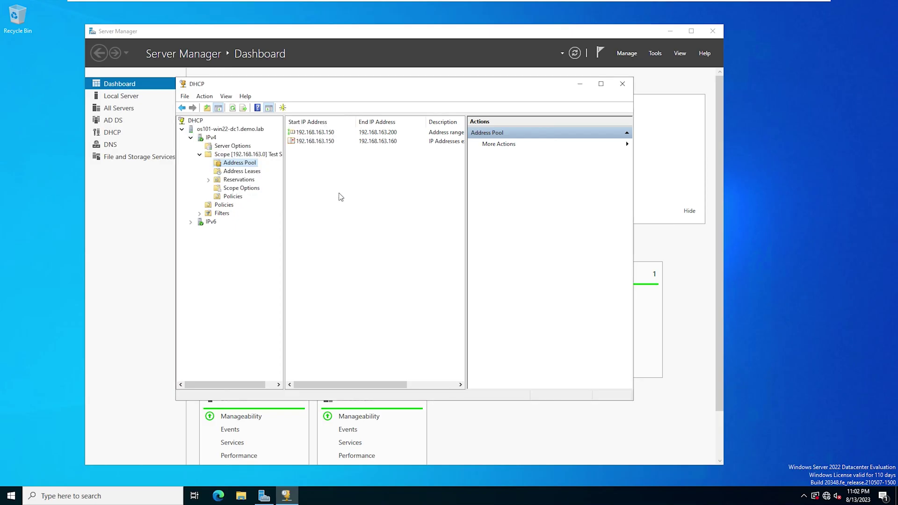